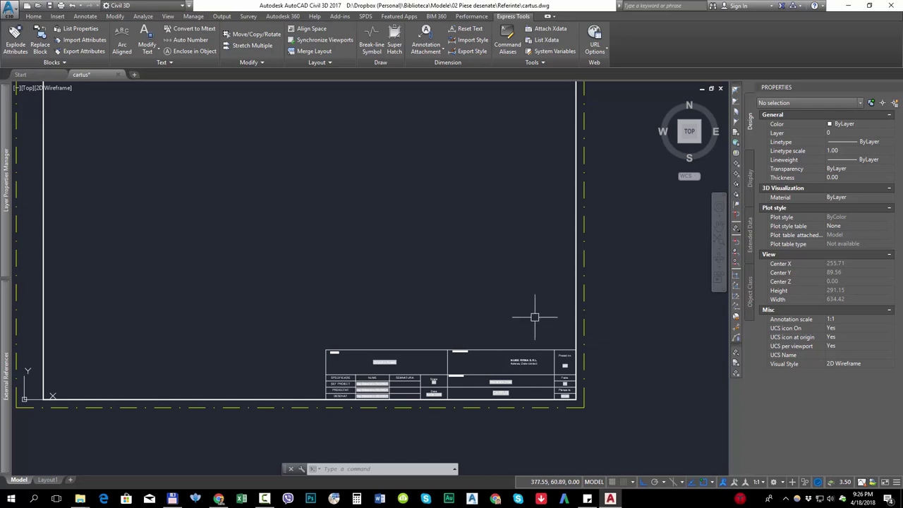
- Zoom in on the title block, select the Proiectare strazi text, then bring up Total Commander
{"action": "scroll", "coordinate": [470, 401], "scroll_direction": "up", "scroll_amount": 2}
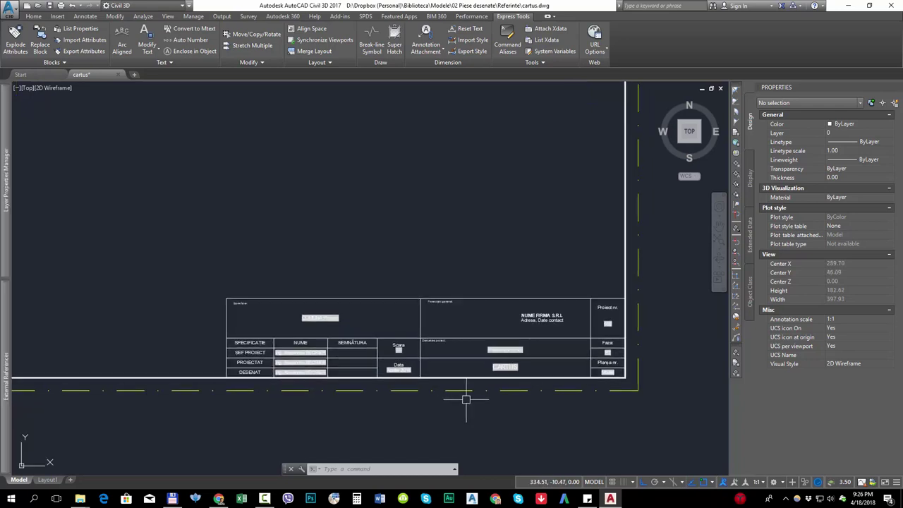
{"action": "scroll", "coordinate": [468, 393], "scroll_direction": "up", "scroll_amount": 2}
{"action": "middle_click_drag", "start_coordinate": [470, 392], "coordinate": [465, 395]}
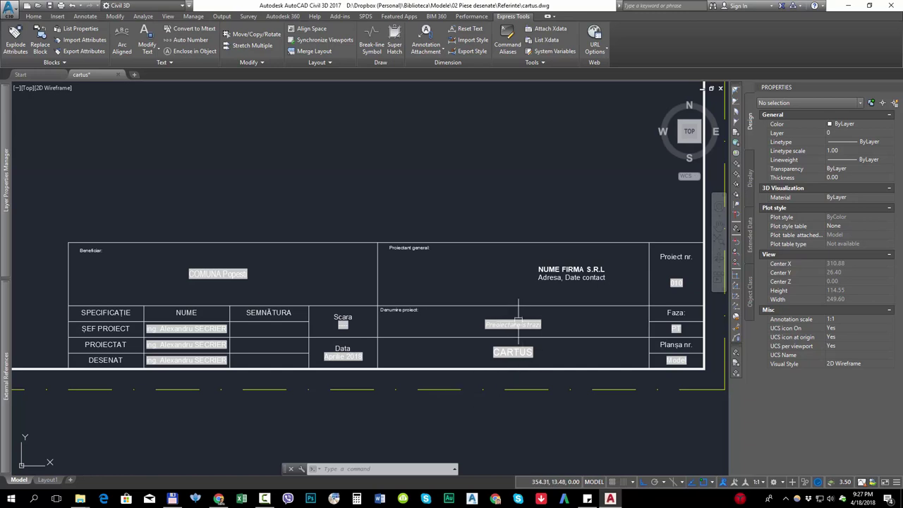
{"action": "left_click", "coordinate": [512, 324]}
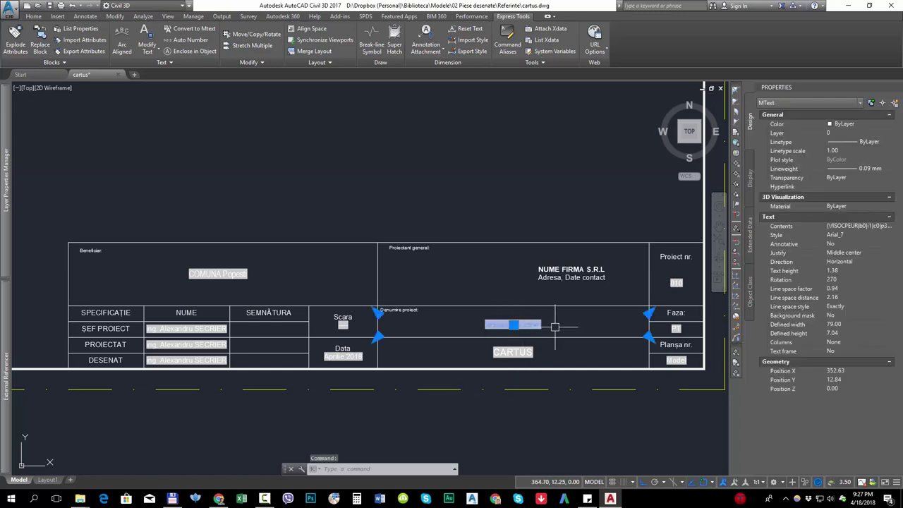
{"action": "left_click", "coordinate": [172, 499]}
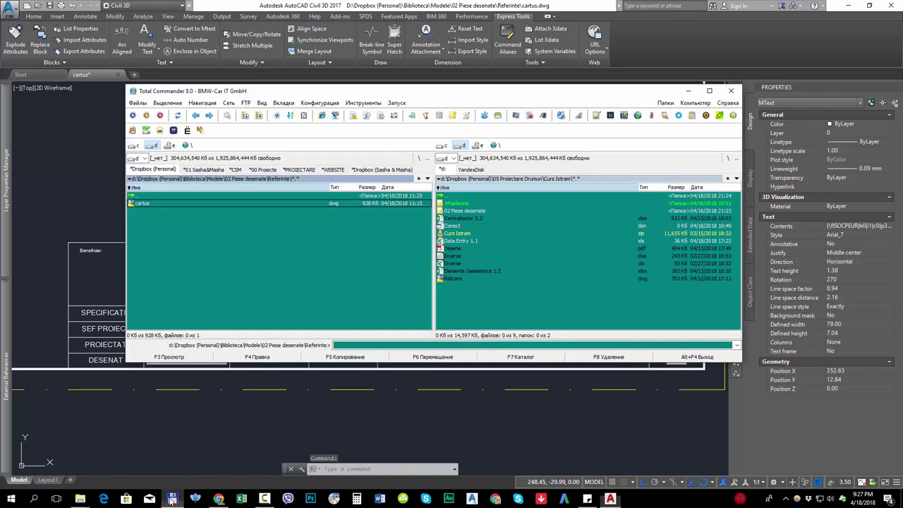
- Open 06 Profile Transversale Caracteristice.dwg from the 02 Piese desenate folder in AutoCAD
{"action": "double_click", "coordinate": [462, 210]}
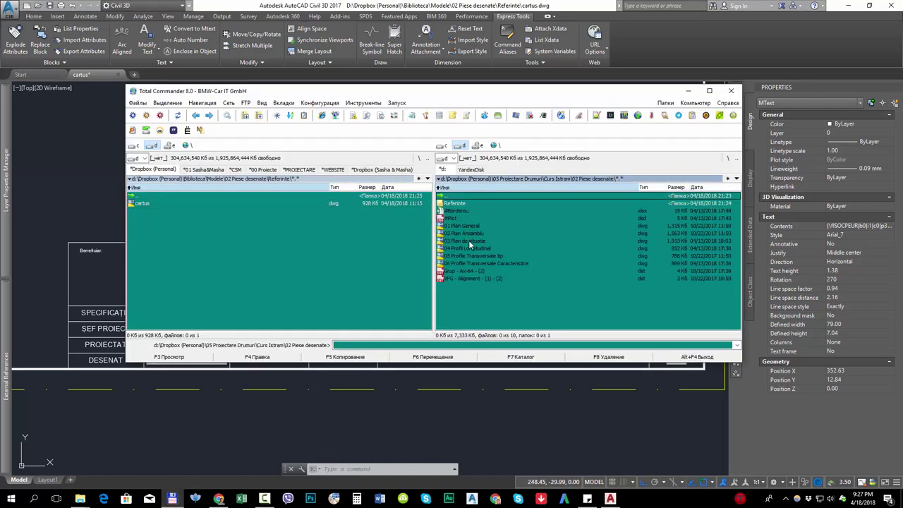
{"action": "left_click", "coordinate": [468, 240]}
{"action": "key", "text": "alt+Tab"}
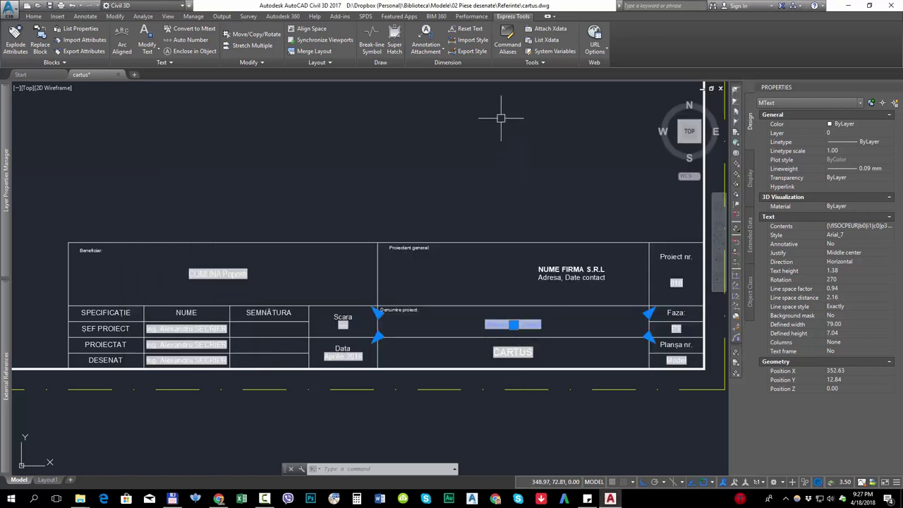
{"action": "scroll", "coordinate": [529, 350], "scroll_direction": "up", "scroll_amount": 5}
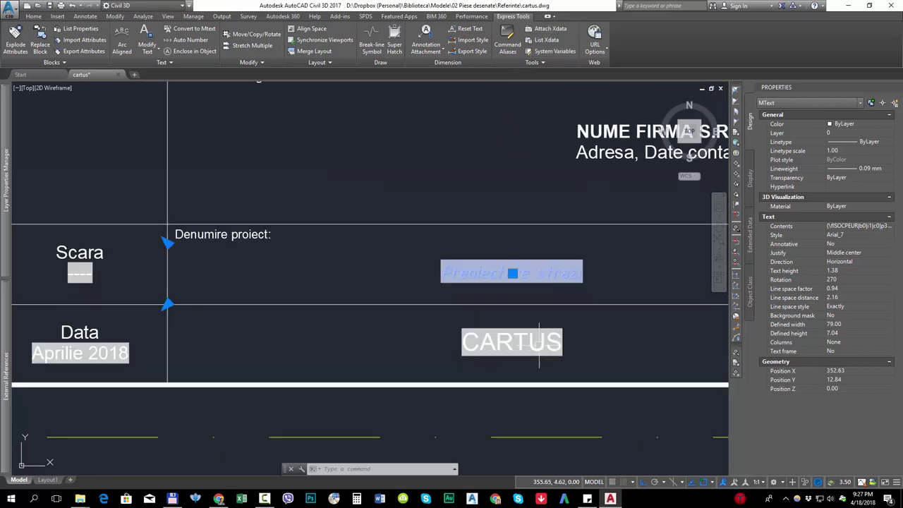
{"action": "scroll", "coordinate": [374, 345], "scroll_direction": "down", "scroll_amount": 5}
{"action": "left_click", "coordinate": [173, 499]}
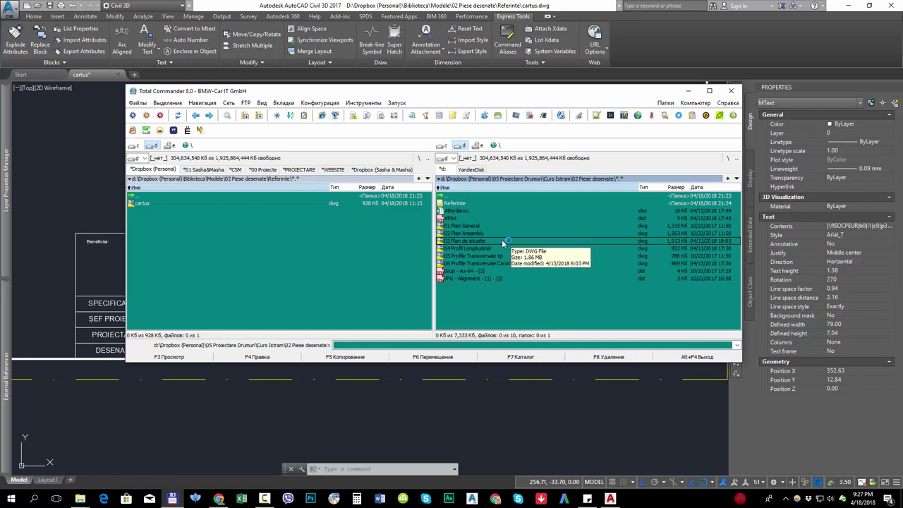
{"action": "mouse_move", "coordinate": [471, 256]}
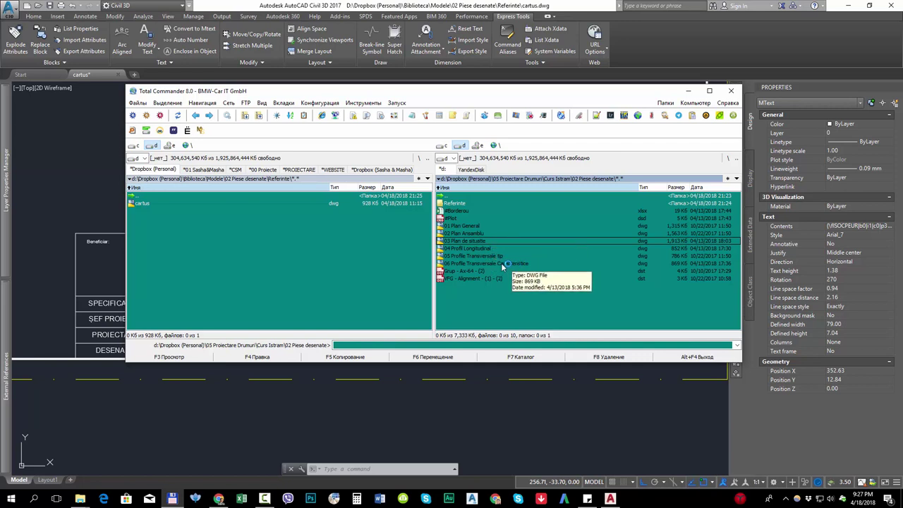
{"action": "double_click", "coordinate": [495, 264]}
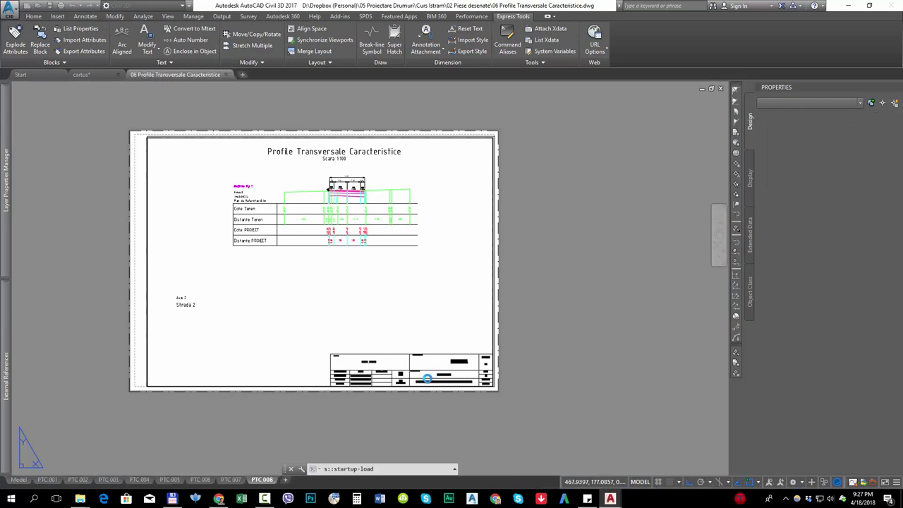
- Reload the cartus title block xref on layout PTC 008
{"action": "middle_click_drag", "start_coordinate": [433, 388], "coordinate": [466, 371]}
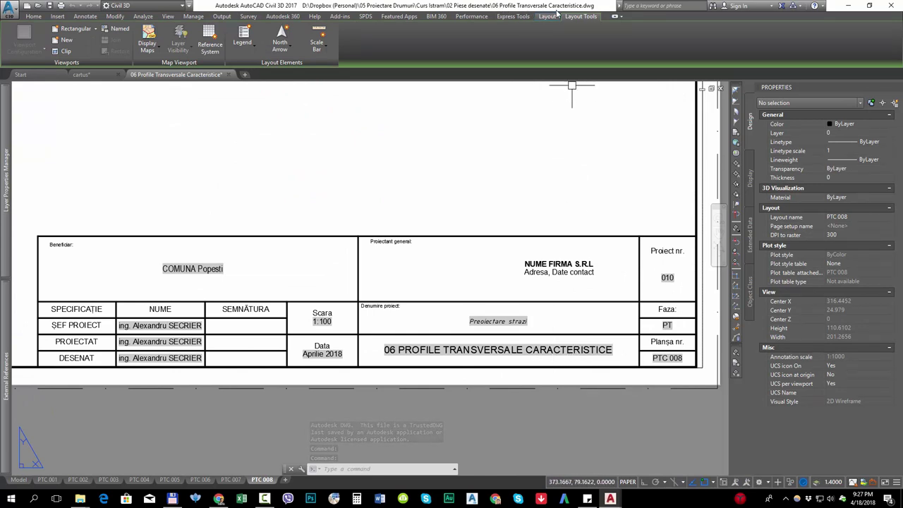
{"action": "left_click", "coordinate": [503, 320]}
{"action": "right_click", "coordinate": [505, 323]}
{"action": "left_click", "coordinate": [542, 217]}
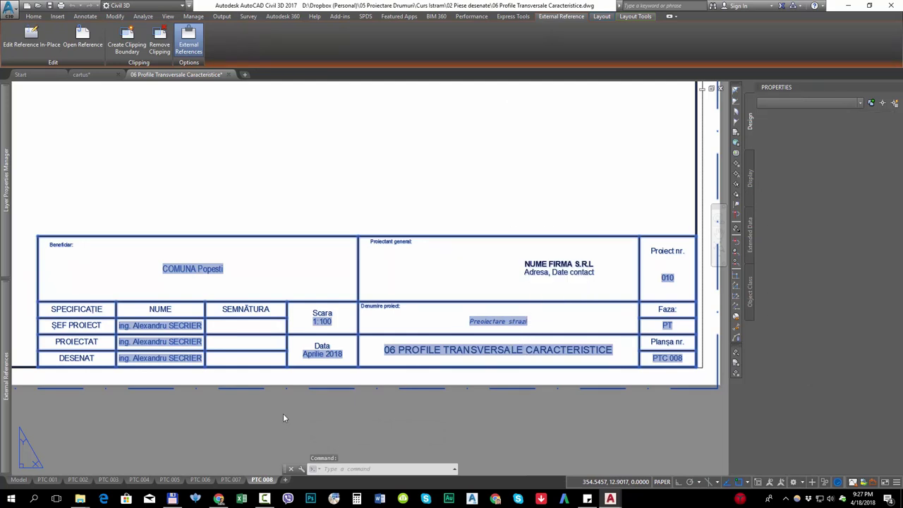
- Clear the selection and open the project's Referinte folder in Total Commander
{"action": "key", "text": "Escape"}
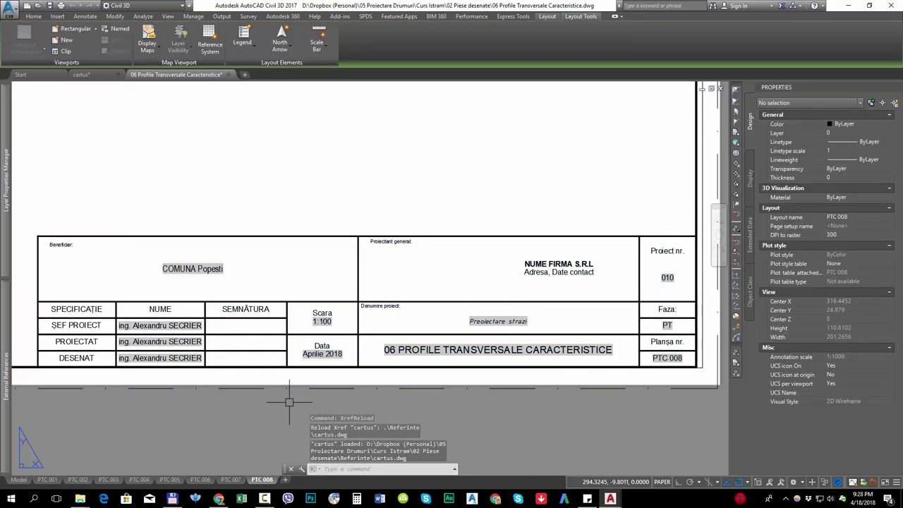
{"action": "left_click", "coordinate": [172, 499]}
{"action": "double_click", "coordinate": [480, 203]}
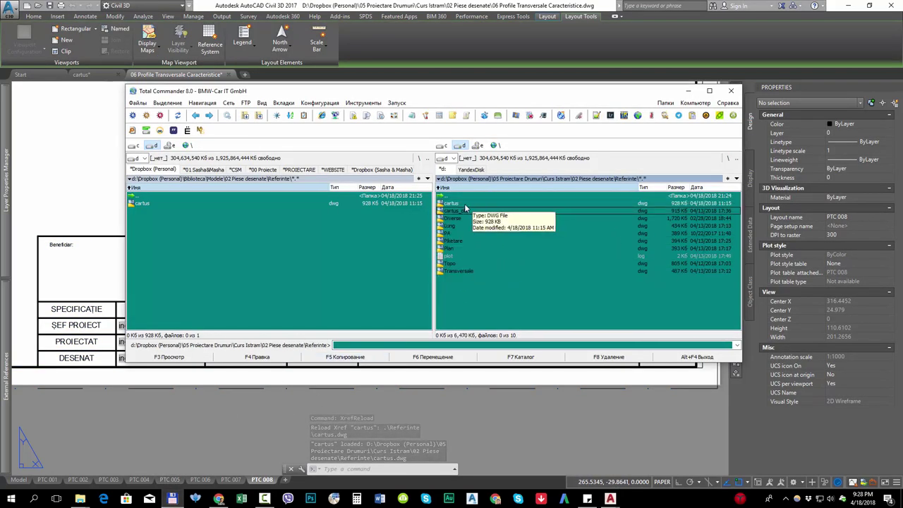
- Go up to Biblioteca\Modele, open Data Entry 1.1.xls in Excel, then minimize Excel
{"action": "left_click", "coordinate": [472, 204]}
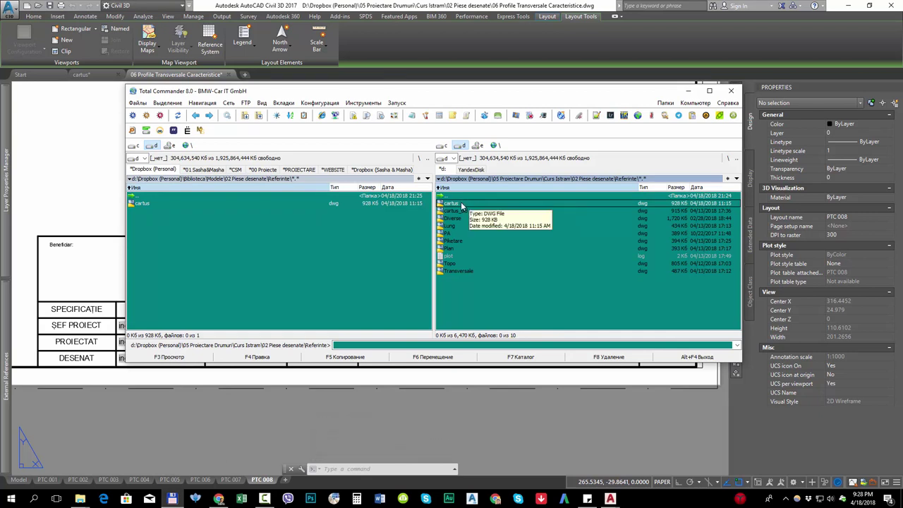
{"action": "double_click", "coordinate": [156, 197]}
{"action": "double_click", "coordinate": [156, 197]}
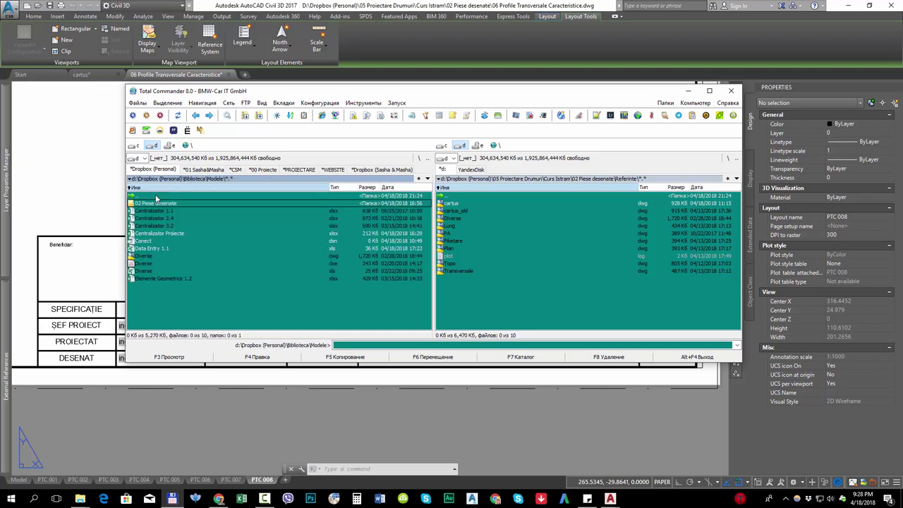
{"action": "double_click", "coordinate": [162, 249]}
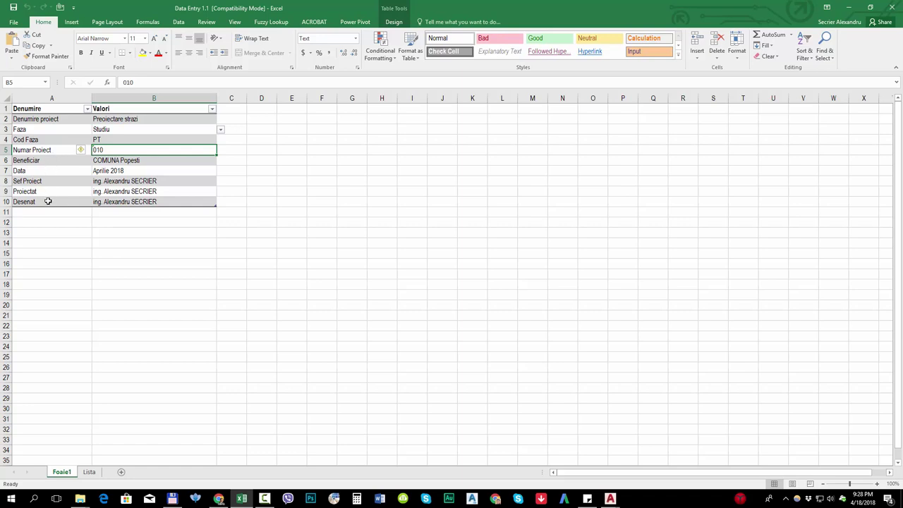
{"action": "left_click", "coordinate": [850, 8]}
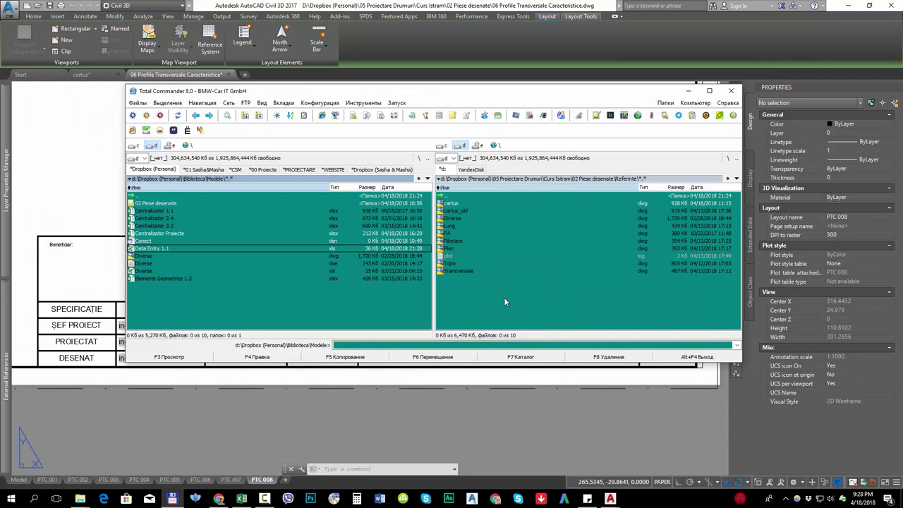
- Mark Conect.dsn and Data Entry 1.1.xls in Modele for copying, cancelling the first destination
{"action": "double_click", "coordinate": [471, 197]}
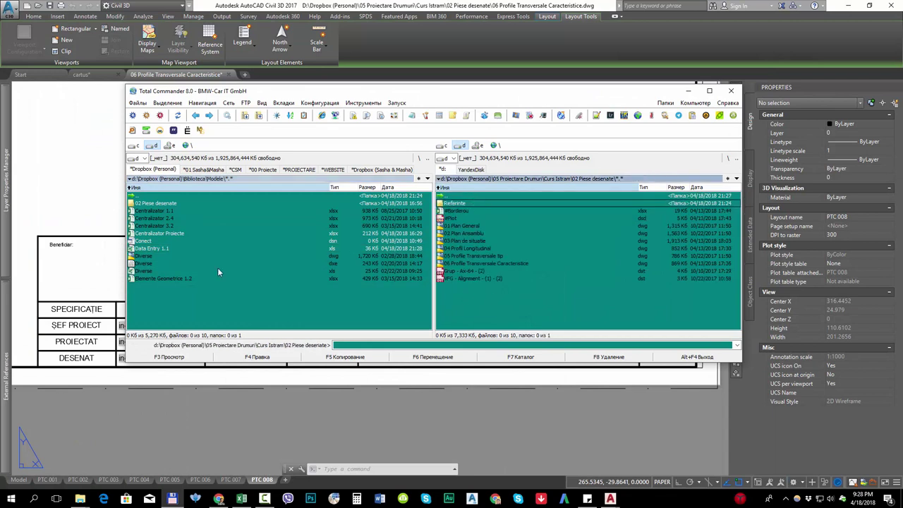
{"action": "left_click", "coordinate": [158, 242]}
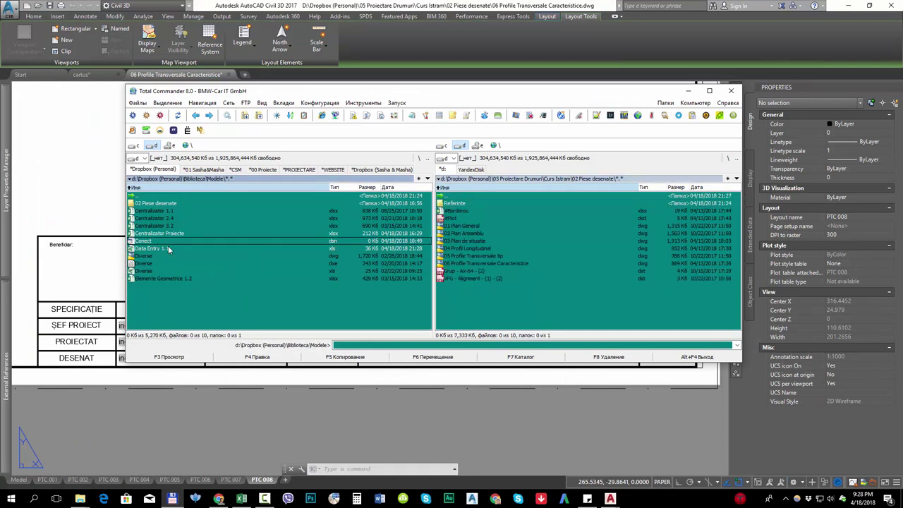
{"action": "left_click", "coordinate": [163, 246], "text": "shift"}
{"action": "left_click_drag", "start_coordinate": [160, 245], "coordinate": [529, 275]}
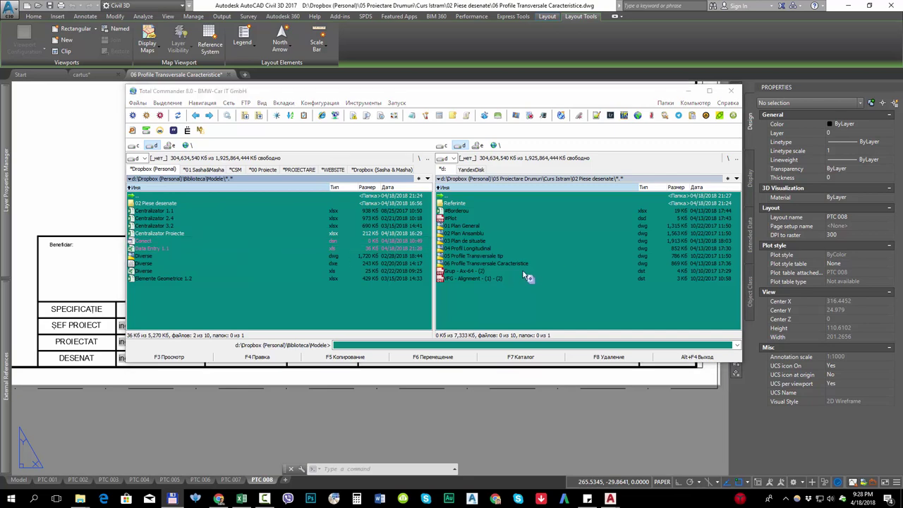
{"action": "key", "text": "Return"}
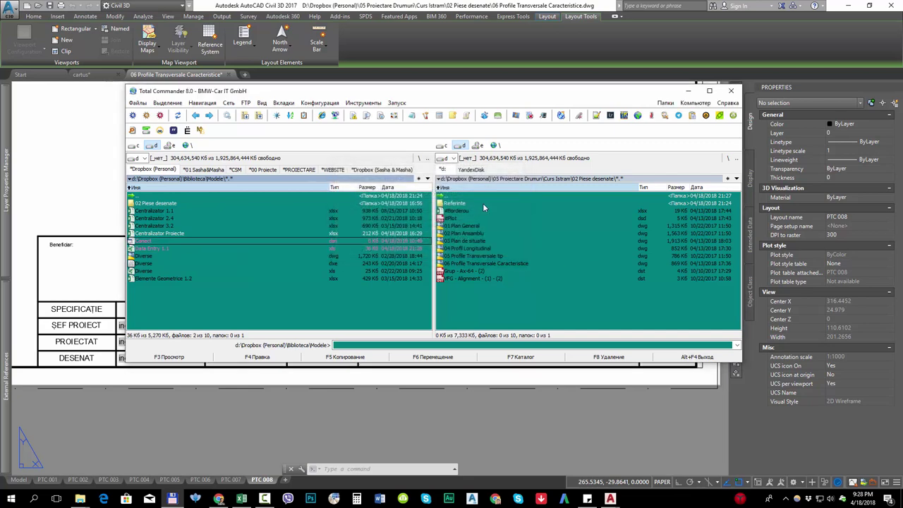
- Copy both files into Curs Istram, overwriting the existing copy, and minimize Total Commander
{"action": "double_click", "coordinate": [482, 198]}
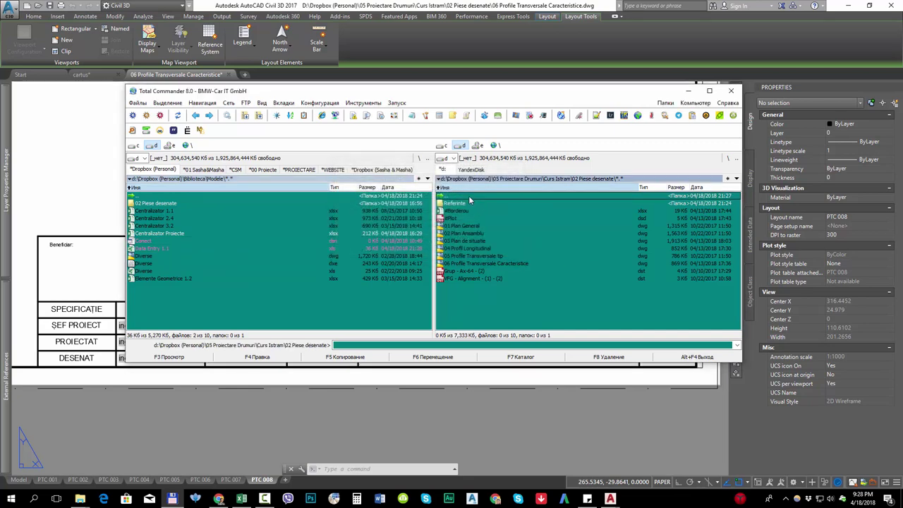
{"action": "left_click", "coordinate": [170, 240]}
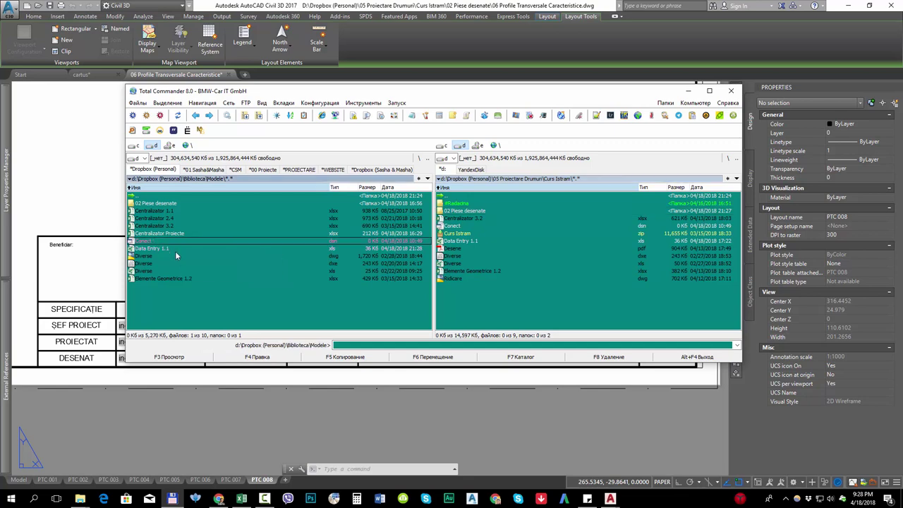
{"action": "left_click", "coordinate": [158, 248], "text": "ctrl"}
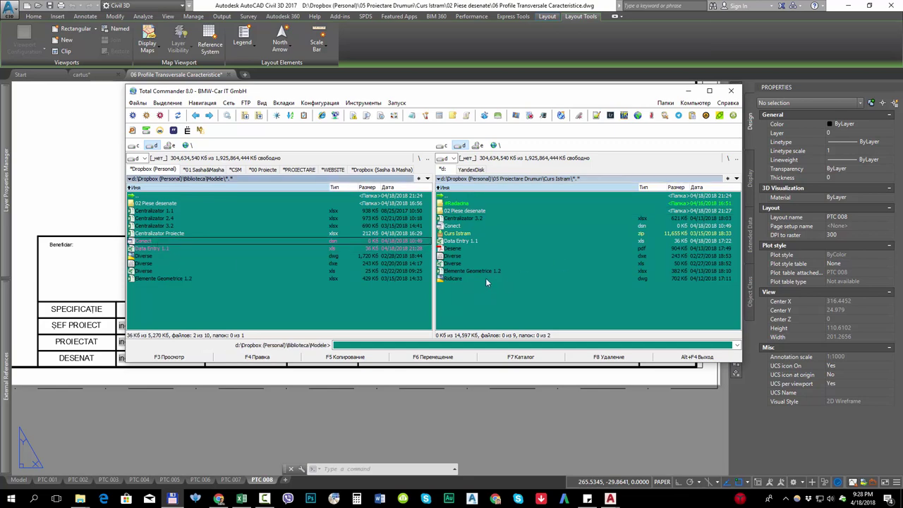
{"action": "key", "text": "F5"}
{"action": "left_click", "coordinate": [356, 241]}
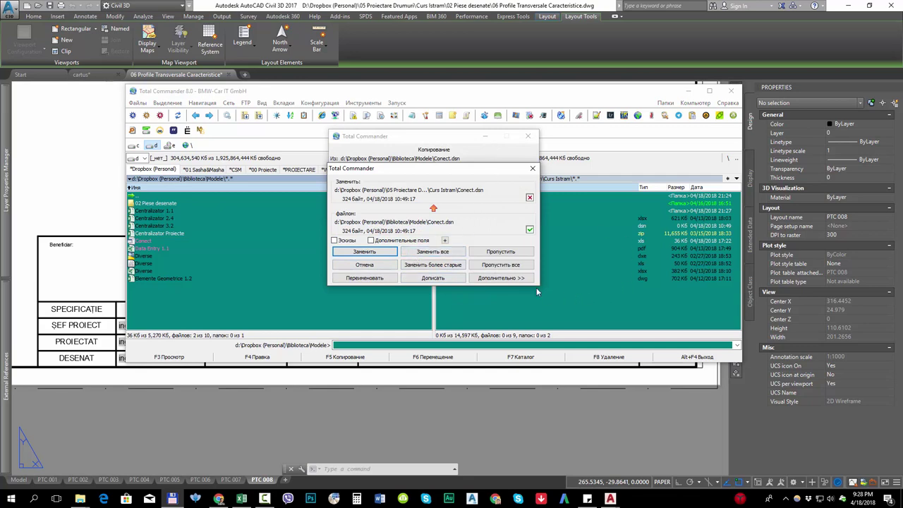
{"action": "left_click", "coordinate": [385, 254]}
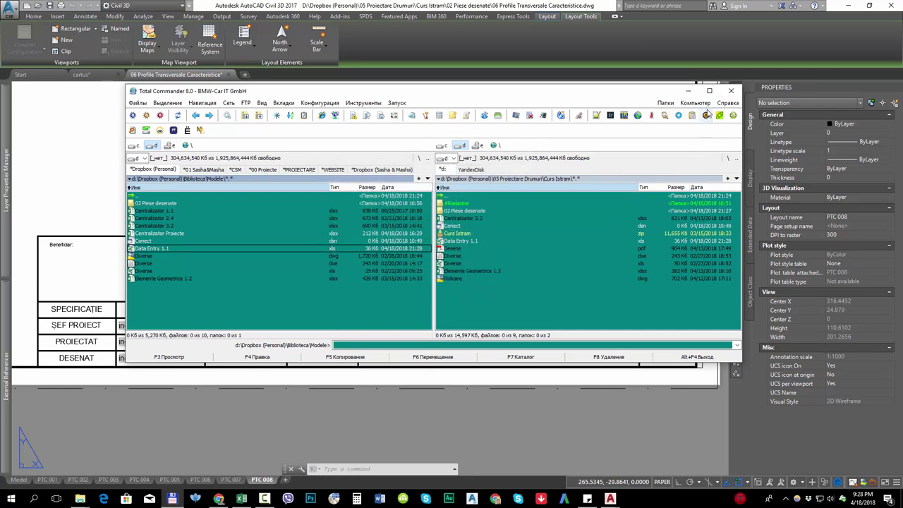
{"action": "left_click", "coordinate": [688, 90]}
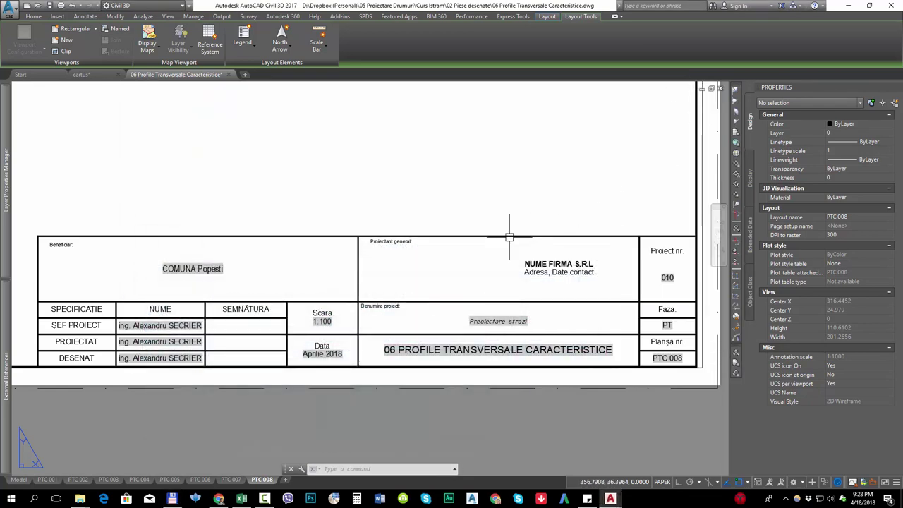
- Switch to cartus.dwg and start editing the CARTUS title block text
{"action": "left_click", "coordinate": [81, 74]}
{"action": "scroll", "coordinate": [466, 329], "scroll_direction": "up", "scroll_amount": 2}
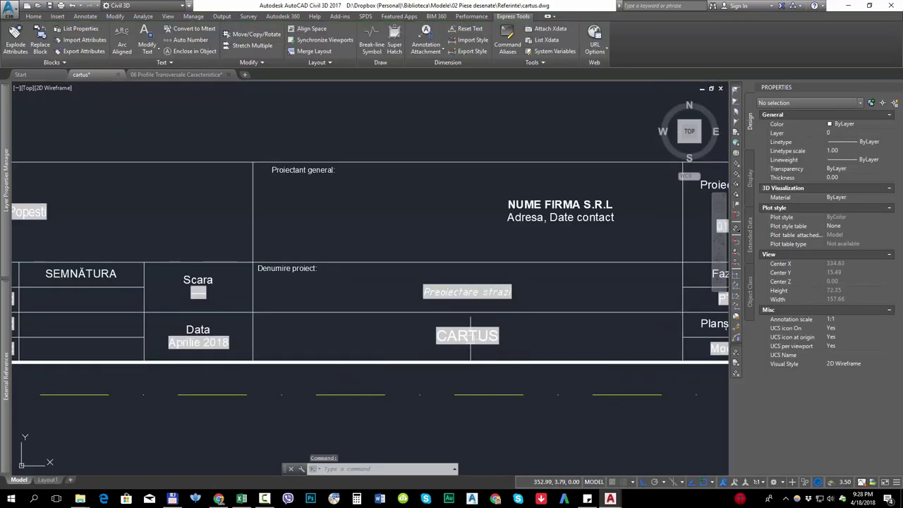
{"action": "left_click", "coordinate": [467, 336]}
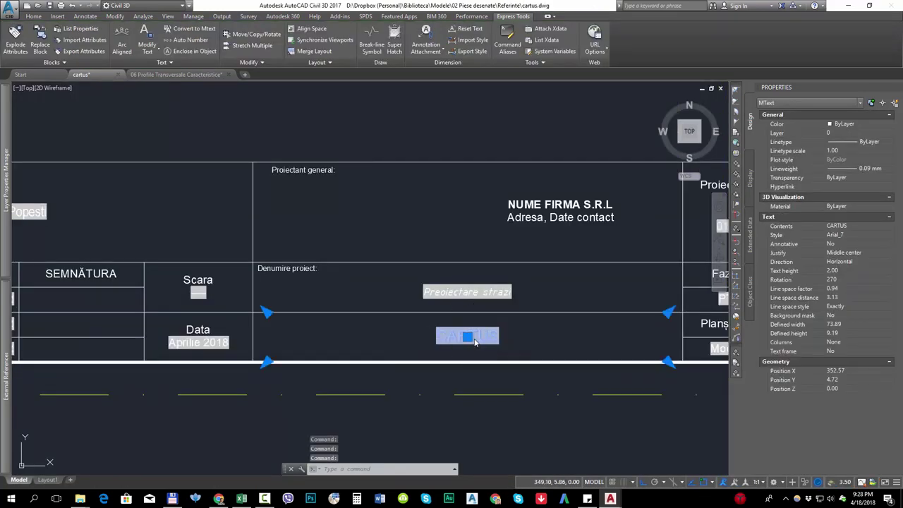
{"action": "double_click", "coordinate": [474, 341]}
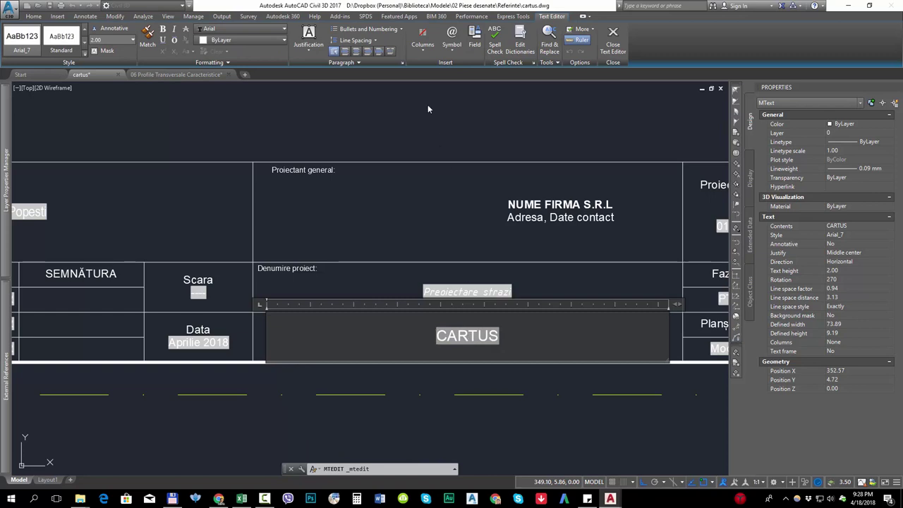
- Inspect the CARTUS Filename field, keeping the Filename only format, and cancel
{"action": "double_click", "coordinate": [468, 337]}
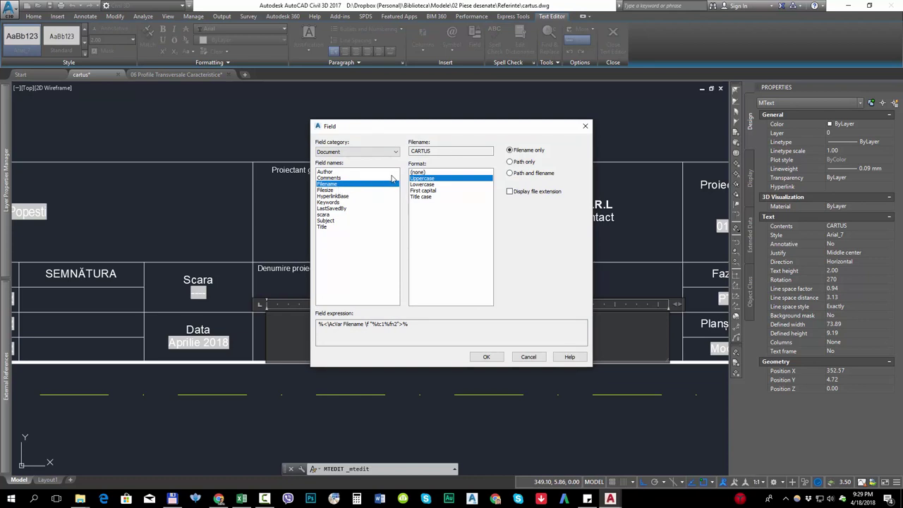
{"action": "double_click", "coordinate": [431, 150]}
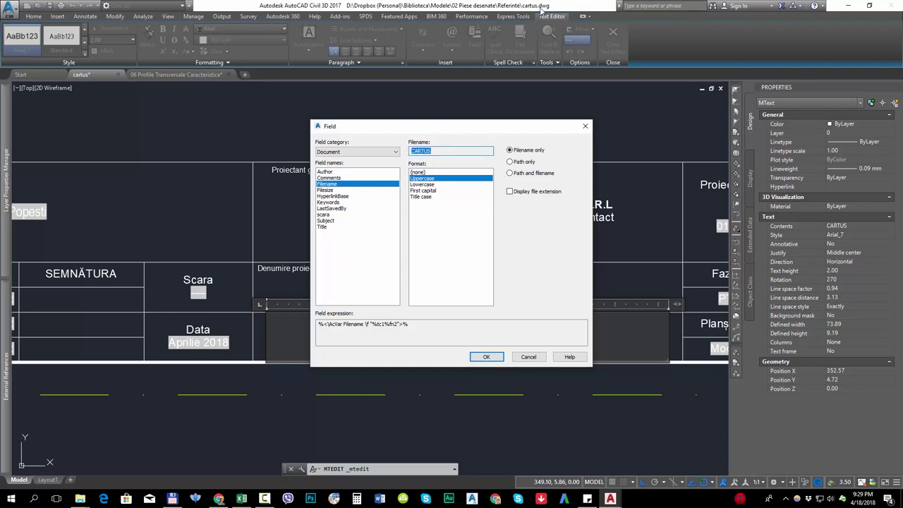
{"action": "left_click", "coordinate": [528, 163]}
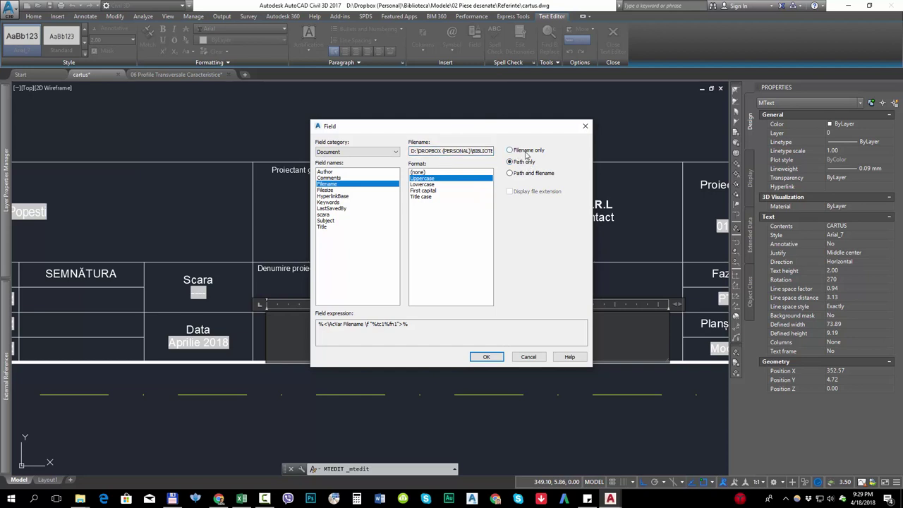
{"action": "left_click", "coordinate": [527, 151]}
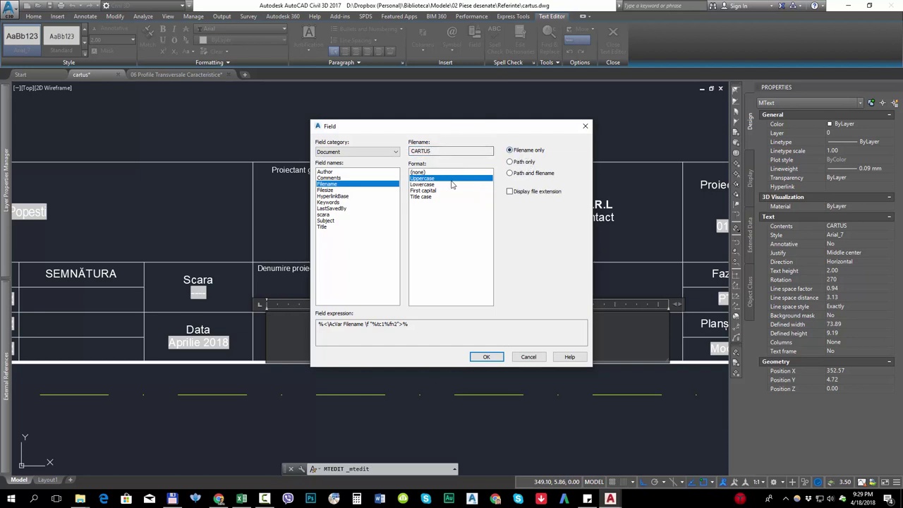
{"action": "left_click", "coordinate": [529, 356]}
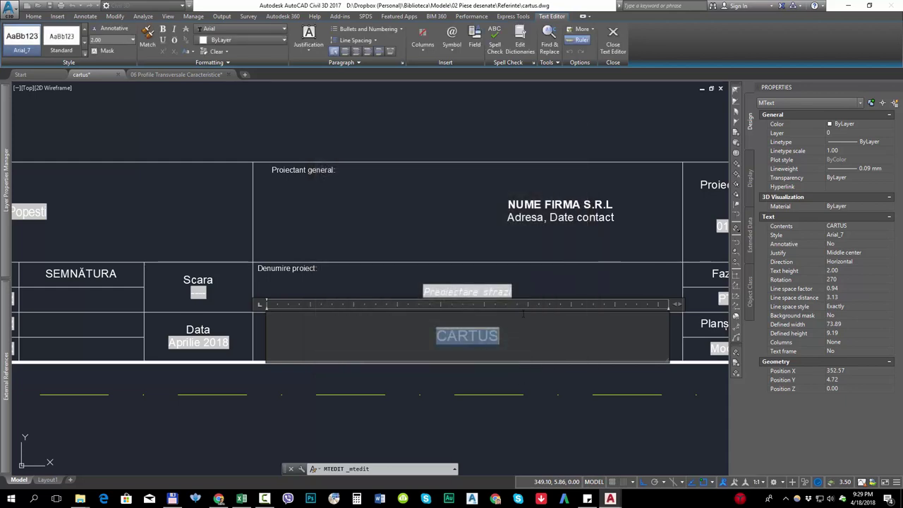
{"action": "left_click", "coordinate": [518, 279]}
- Review the Model sheet-number field, which shows the current layout name (ctab), then cancel
{"action": "middle_click_drag", "start_coordinate": [514, 303], "coordinate": [489, 350]}
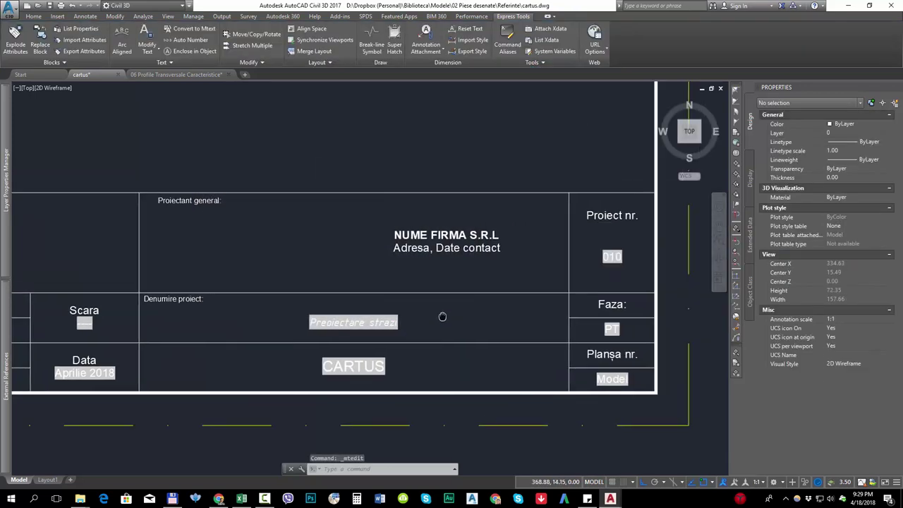
{"action": "scroll", "coordinate": [649, 402], "scroll_direction": "up", "scroll_amount": 2}
{"action": "double_click", "coordinate": [528, 333]}
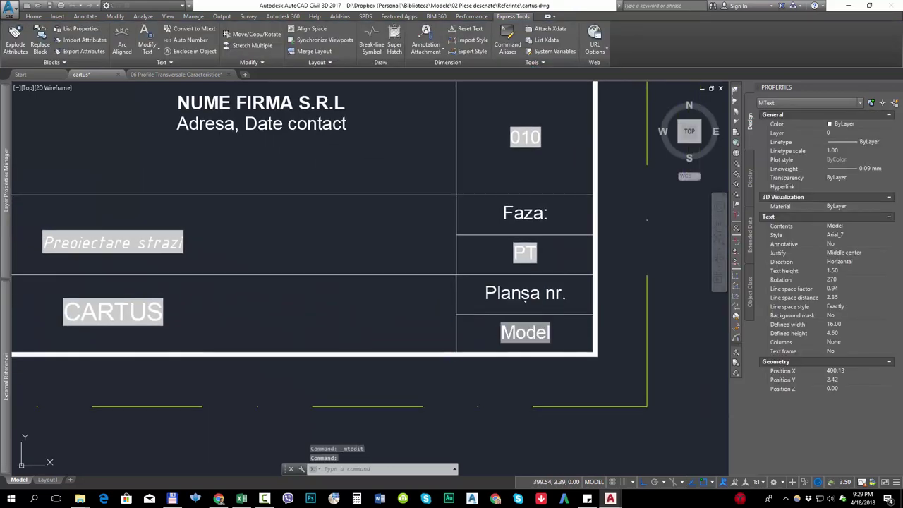
{"action": "key", "text": "ctrl+f"}
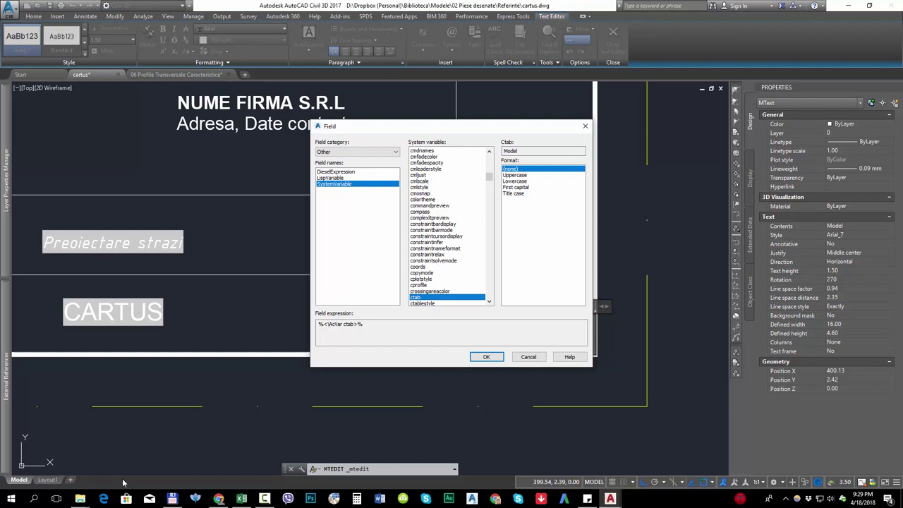
{"action": "left_click", "coordinate": [530, 358]}
{"action": "mouse_move", "coordinate": [48, 479]}
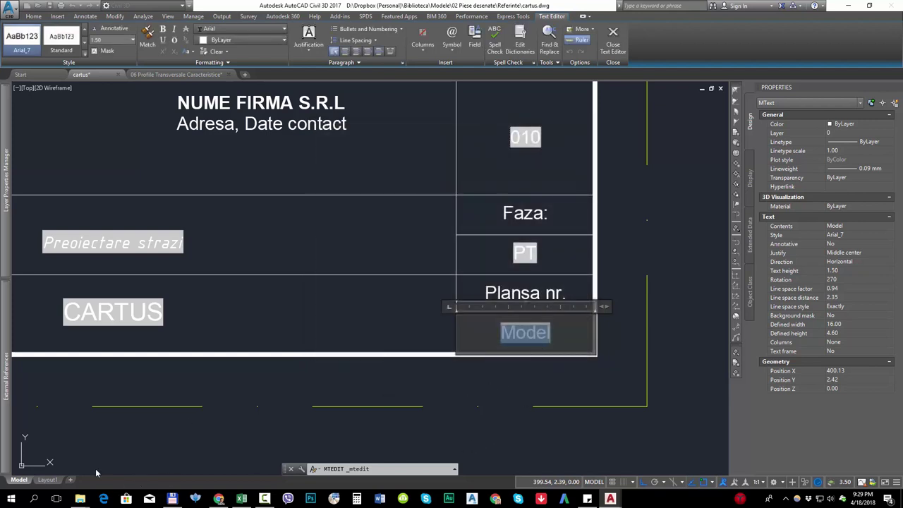
{"action": "left_click", "coordinate": [406, 407]}
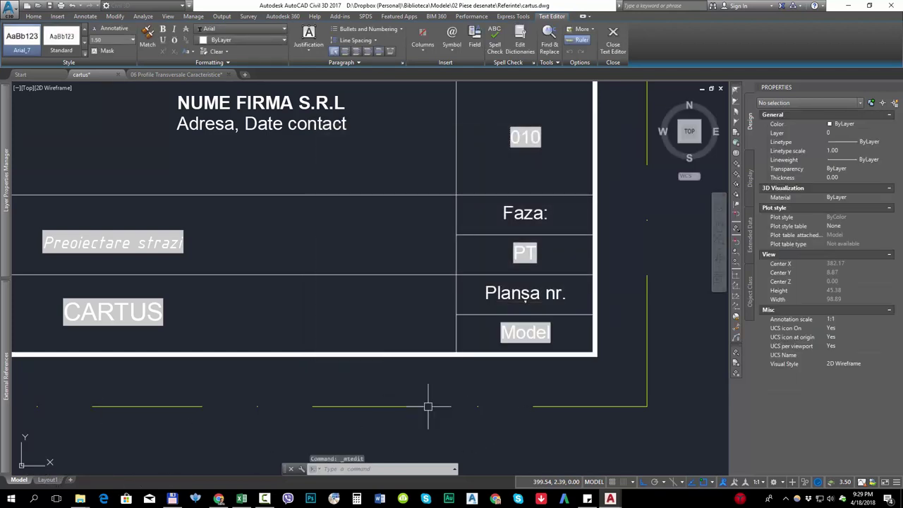
- Open the field settings of the Scara value, linked to the custom scara property
{"action": "scroll", "coordinate": [585, 374], "scroll_direction": "down", "scroll_amount": 3}
{"action": "middle_click_drag", "start_coordinate": [268, 367], "coordinate": [492, 363]}
{"action": "scroll", "coordinate": [240, 282], "scroll_direction": "up", "scroll_amount": 2}
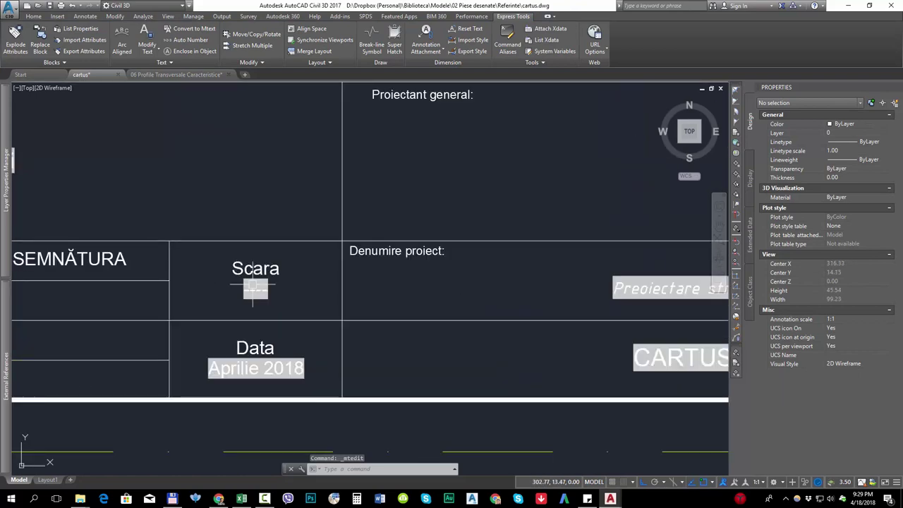
{"action": "left_click", "coordinate": [255, 285]}
{"action": "left_click", "coordinate": [258, 289]}
{"action": "double_click", "coordinate": [258, 289]}
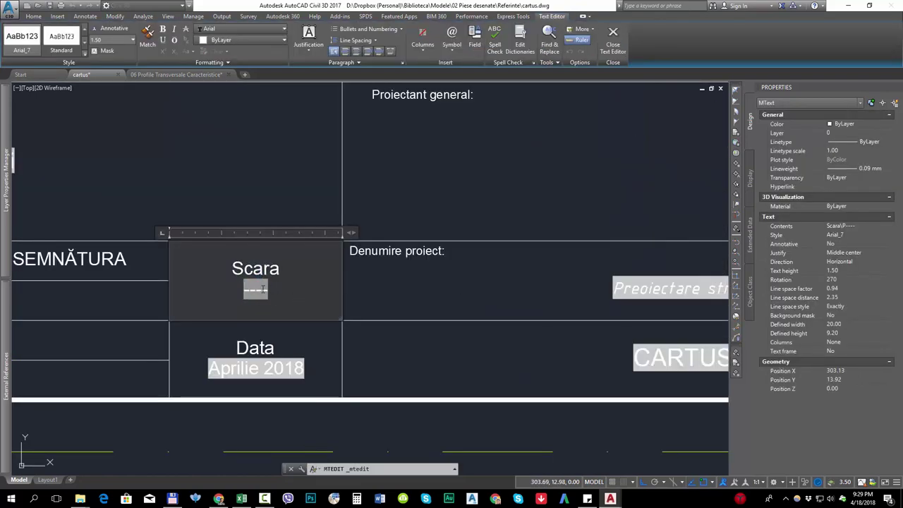
{"action": "double_click", "coordinate": [256, 289]}
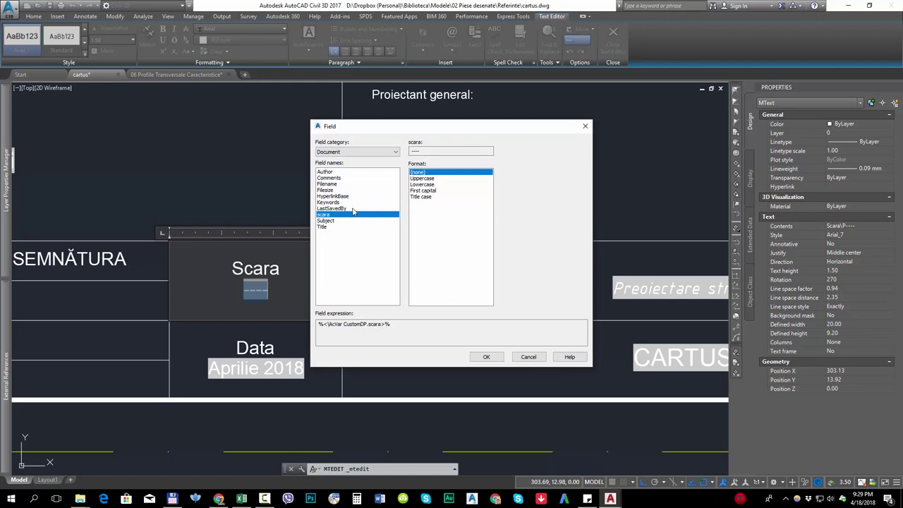
{"action": "left_click", "coordinate": [529, 356]}
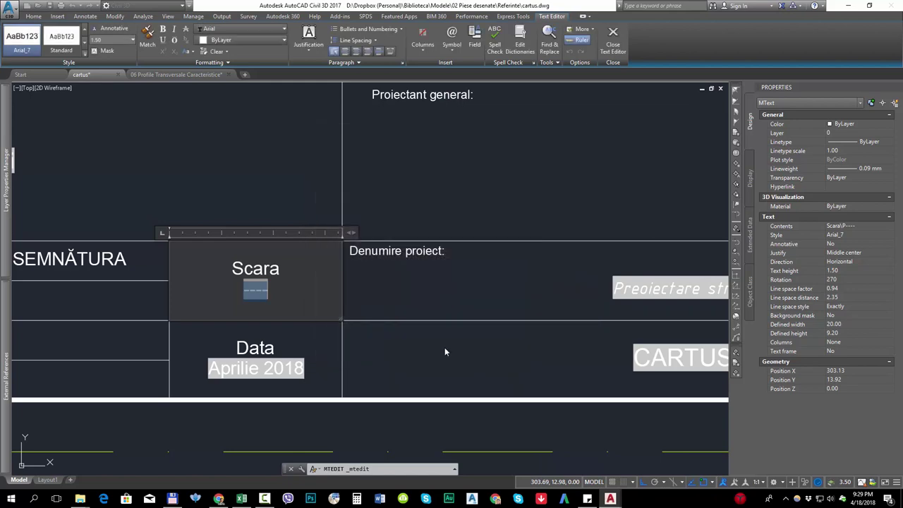
{"action": "left_click", "coordinate": [445, 347]}
{"action": "left_click", "coordinate": [8, 10]}
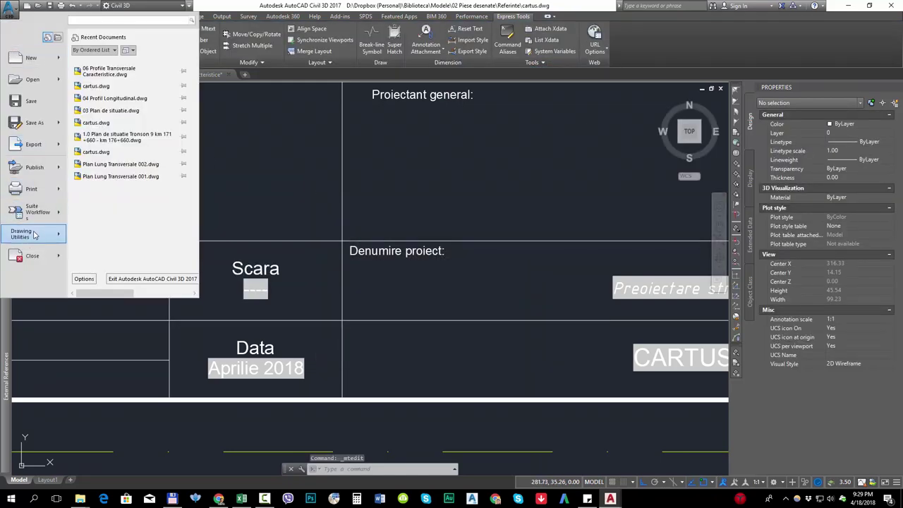
{"action": "left_click", "coordinate": [129, 68]}
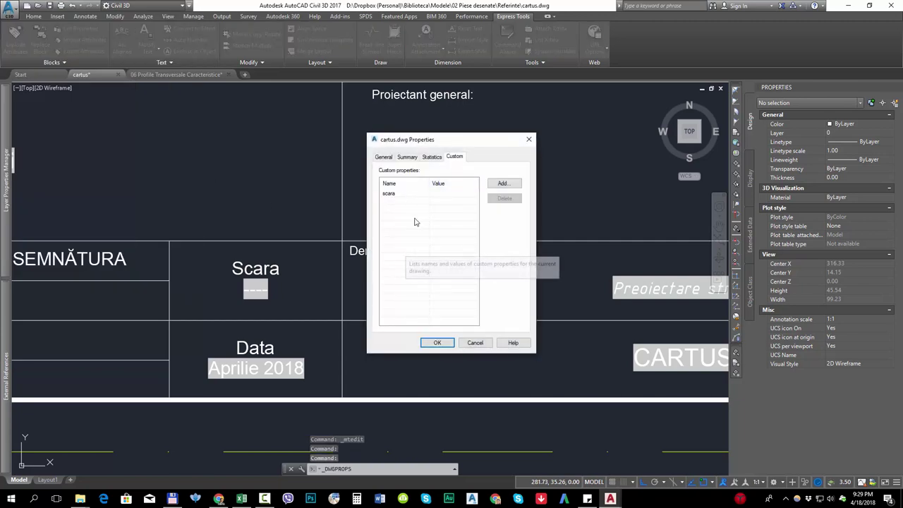
{"action": "double_click", "coordinate": [452, 193]}
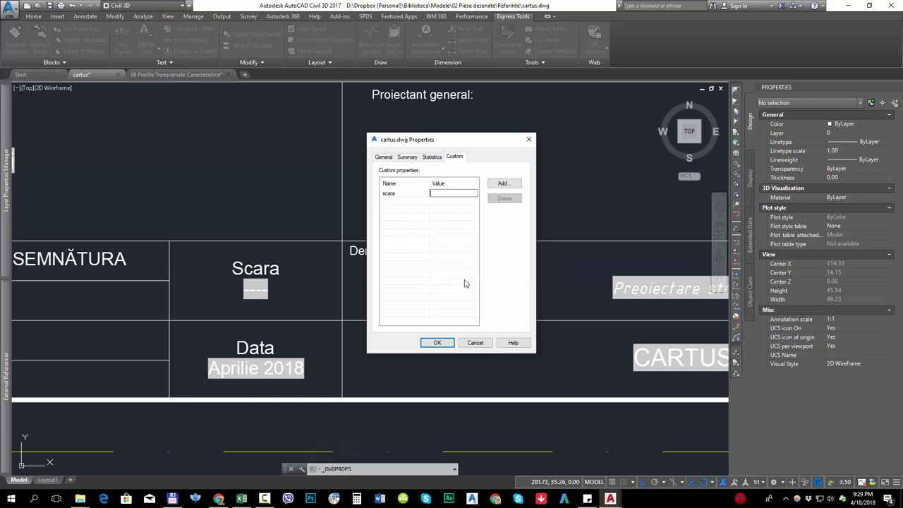
{"action": "left_click", "coordinate": [437, 343]}
{"action": "scroll", "coordinate": [484, 309], "scroll_direction": "down", "scroll_amount": 2}
{"action": "scroll", "coordinate": [483, 309], "scroll_direction": "down", "scroll_amount": 4}
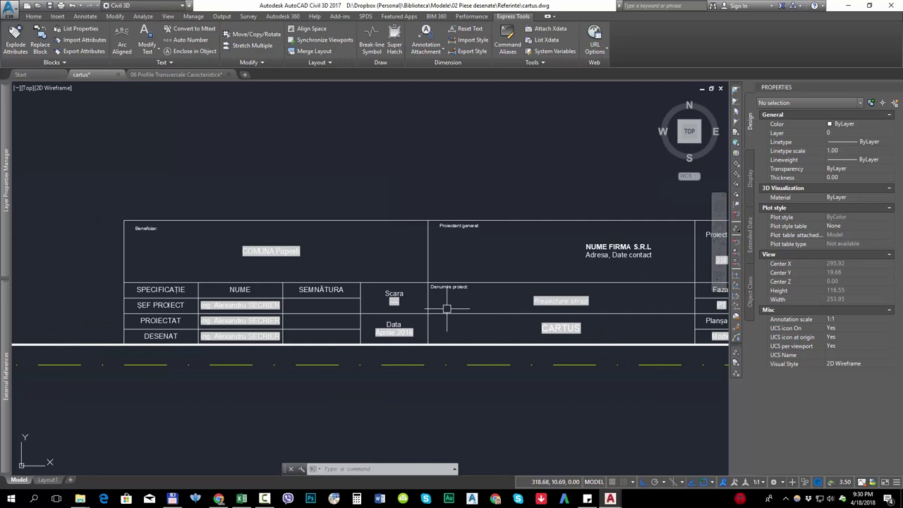
{"action": "middle_click_drag", "start_coordinate": [384, 311], "coordinate": [313, 330]}
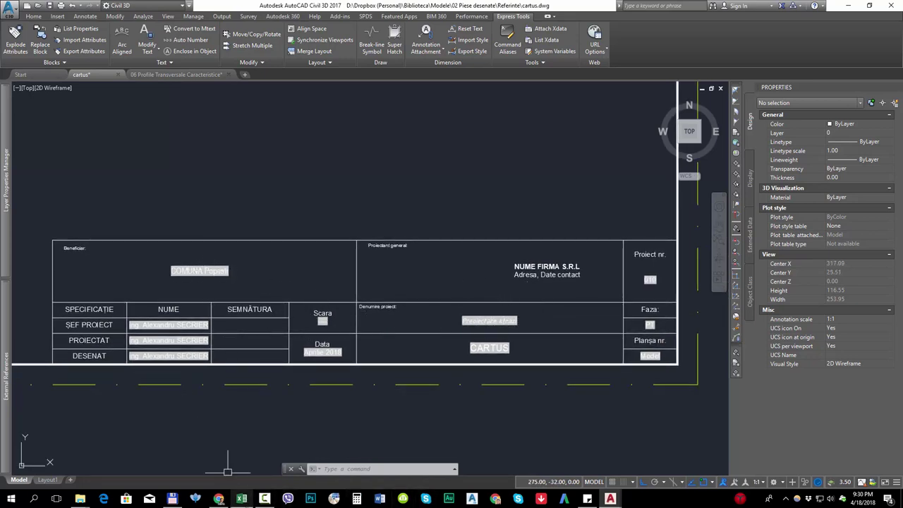
{"action": "key", "text": "alt+Tab"}
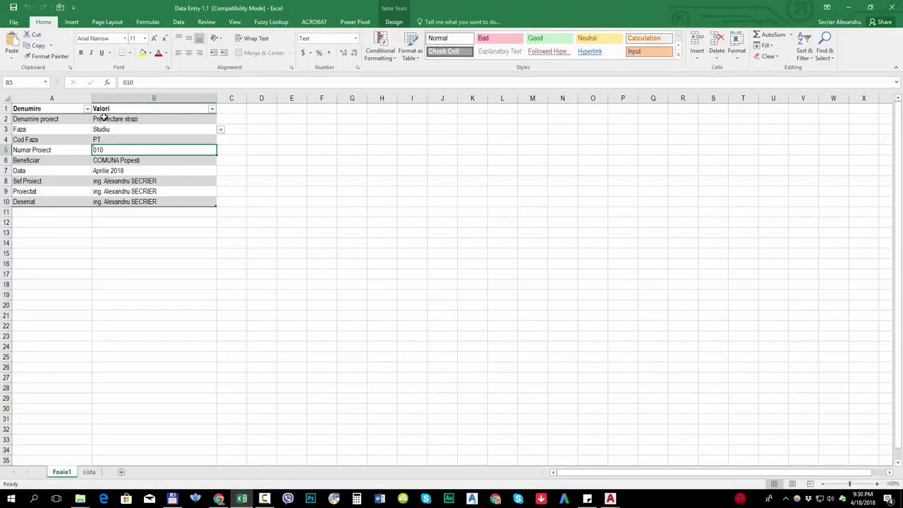
{"action": "left_click_drag", "start_coordinate": [103, 119], "coordinate": [117, 202]}
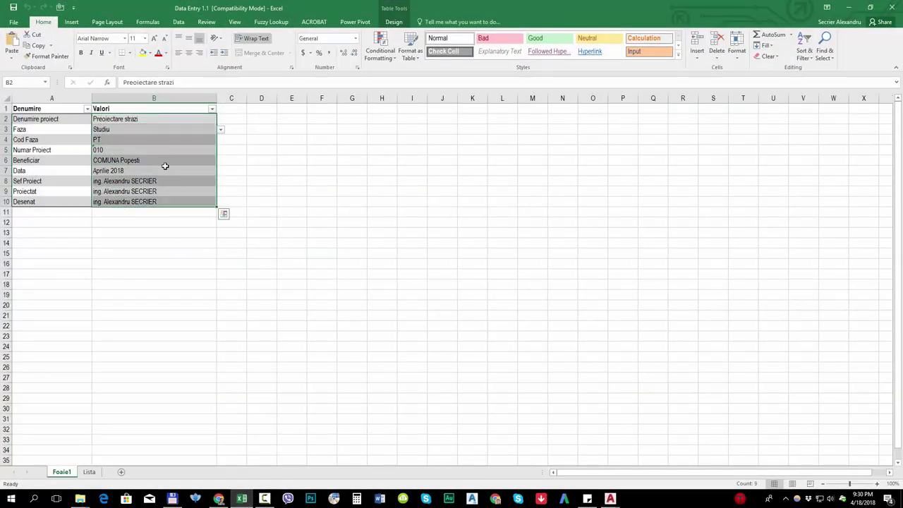
{"action": "left_click", "coordinate": [268, 191]}
{"action": "left_click", "coordinate": [849, 7]}
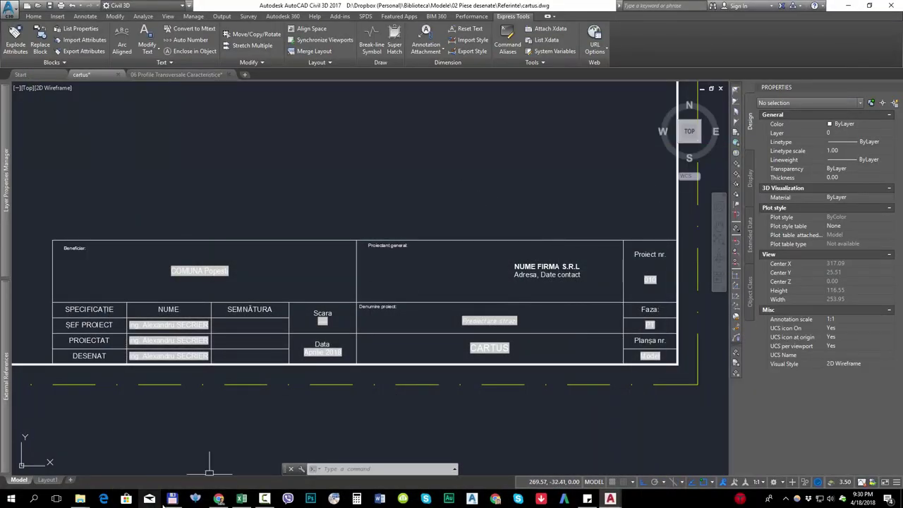
{"action": "left_click", "coordinate": [172, 499]}
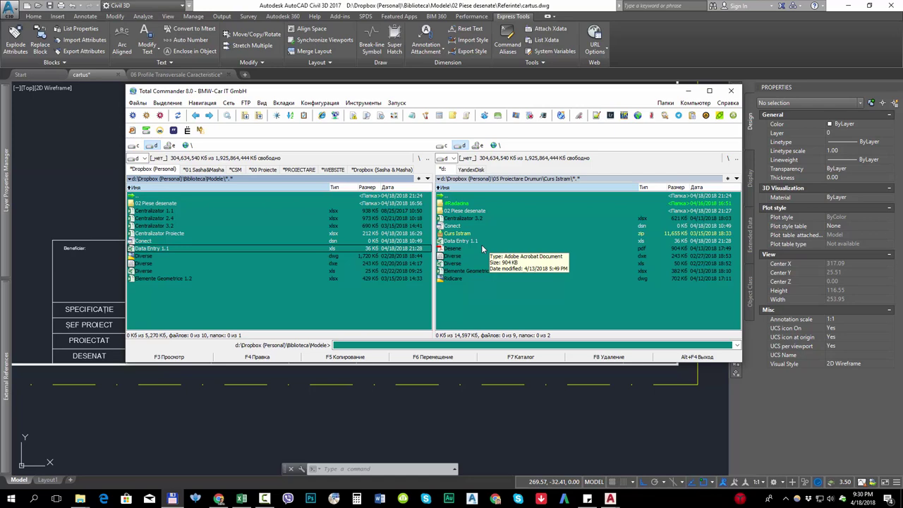
{"action": "left_click", "coordinate": [242, 498]}
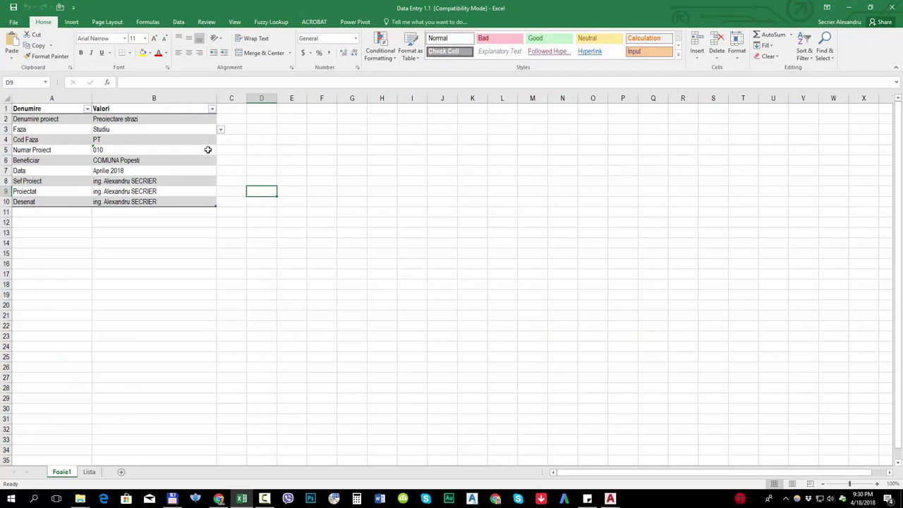
{"action": "left_click", "coordinate": [188, 141]}
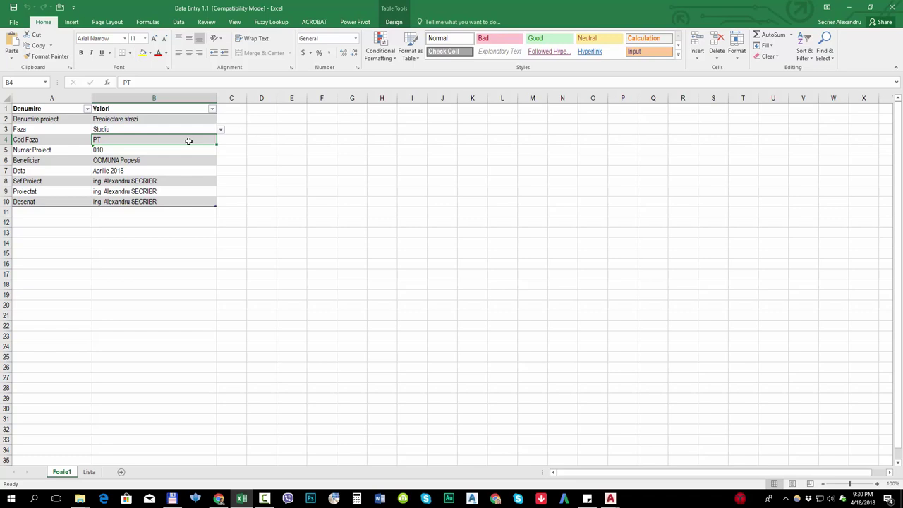
{"action": "left_click", "coordinate": [849, 8]}
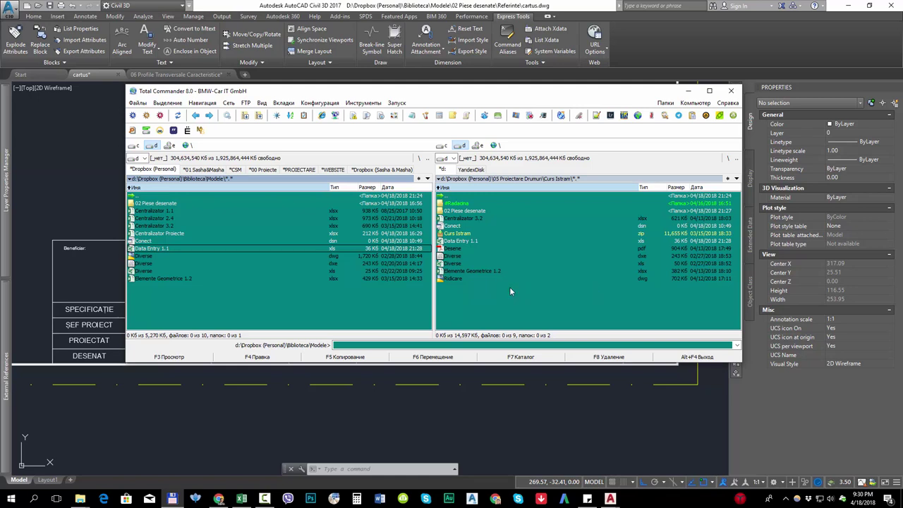
{"action": "left_click", "coordinate": [494, 418]}
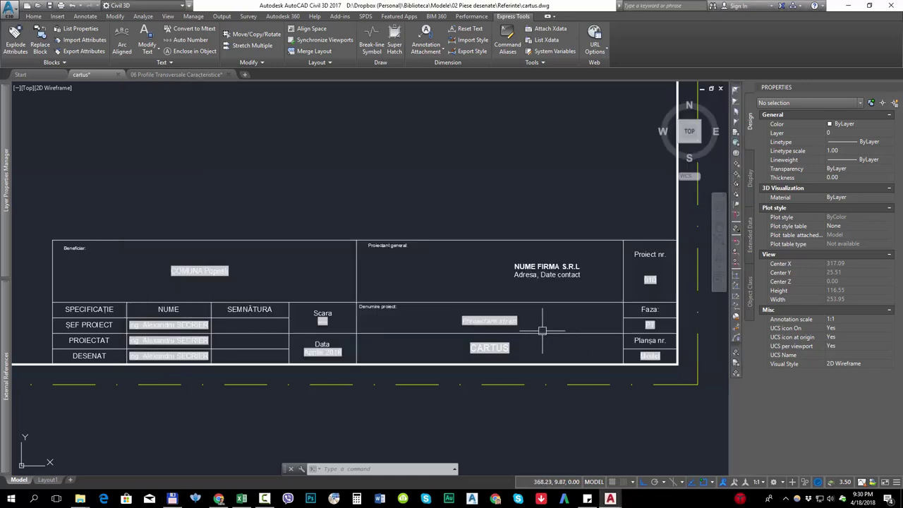
- Set the COMUNA Popesti field's data link Path Type to Relative Path and confirm
{"action": "middle_click_drag", "start_coordinate": [347, 288], "coordinate": [371, 270]}
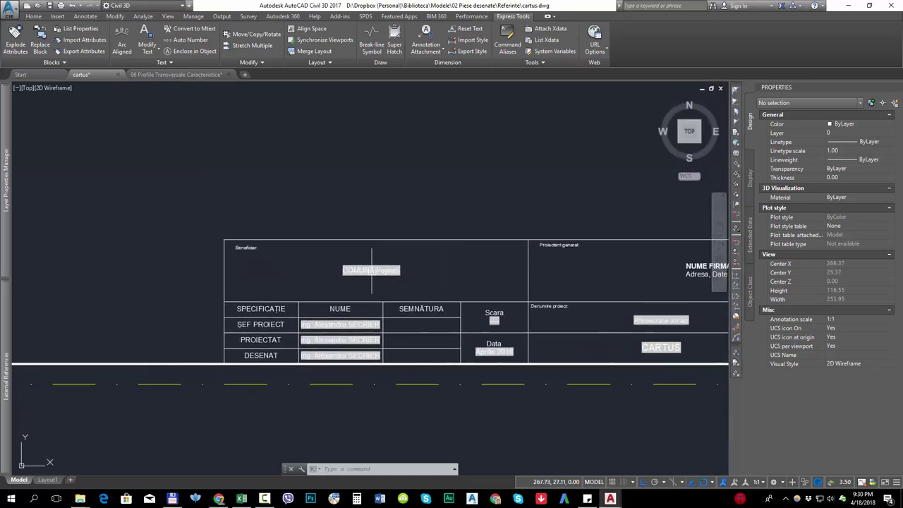
{"action": "scroll", "coordinate": [371, 270], "scroll_direction": "up", "scroll_amount": 4}
{"action": "double_click", "coordinate": [379, 272]}
{"action": "double_click", "coordinate": [379, 271]}
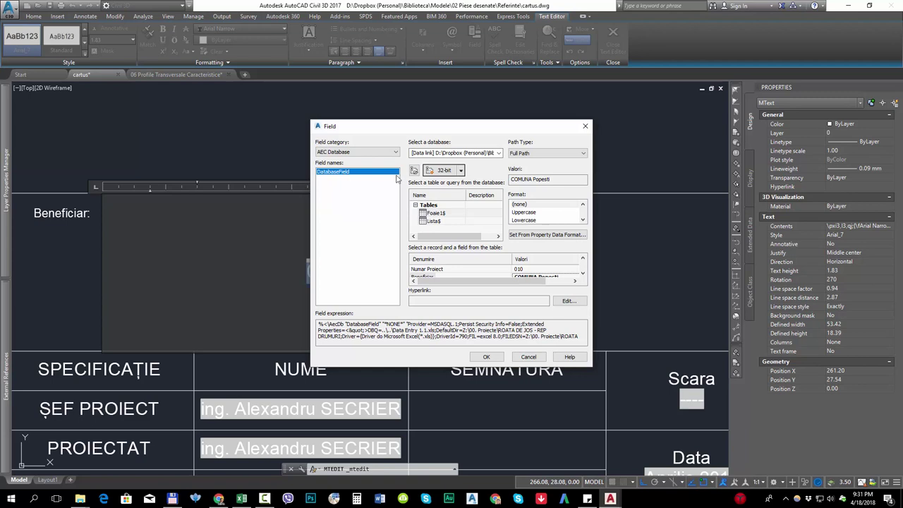
{"action": "left_click", "coordinate": [542, 152]}
{"action": "left_click", "coordinate": [536, 169]}
{"action": "left_click", "coordinate": [498, 153]}
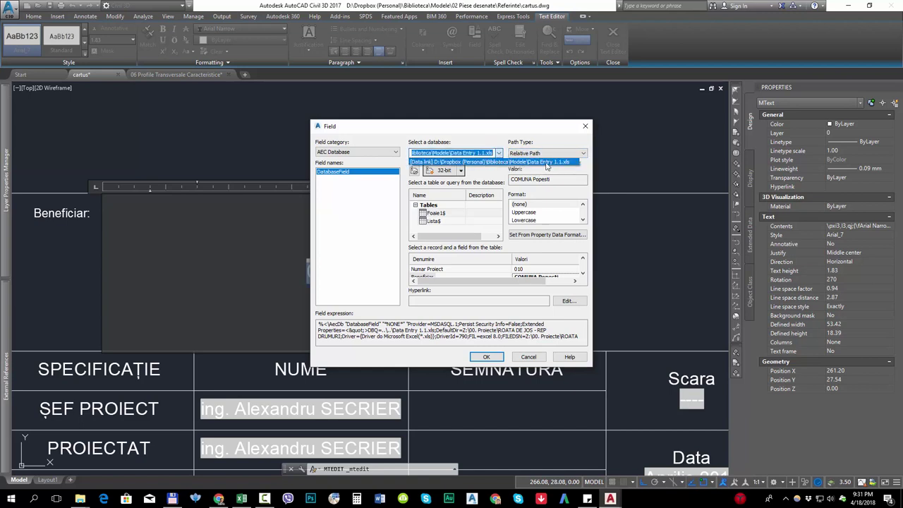
{"action": "left_click", "coordinate": [497, 170]}
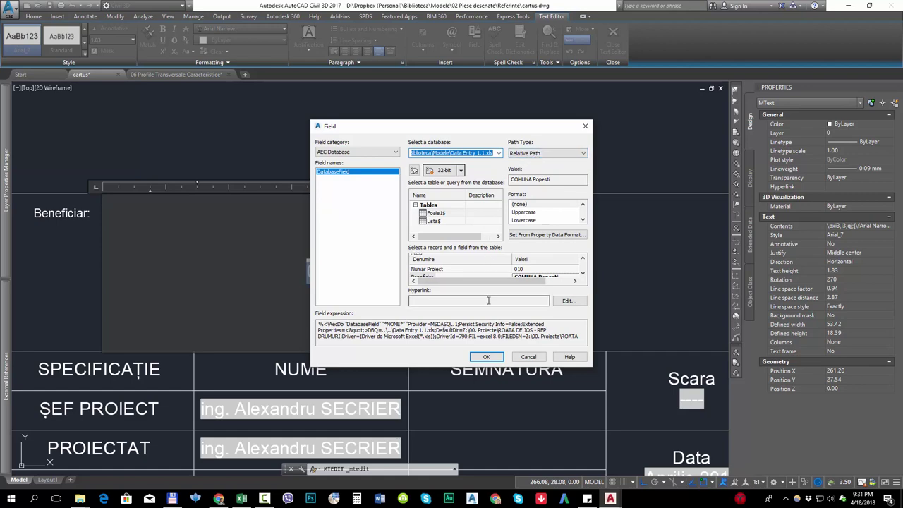
{"action": "key", "text": "Return"}
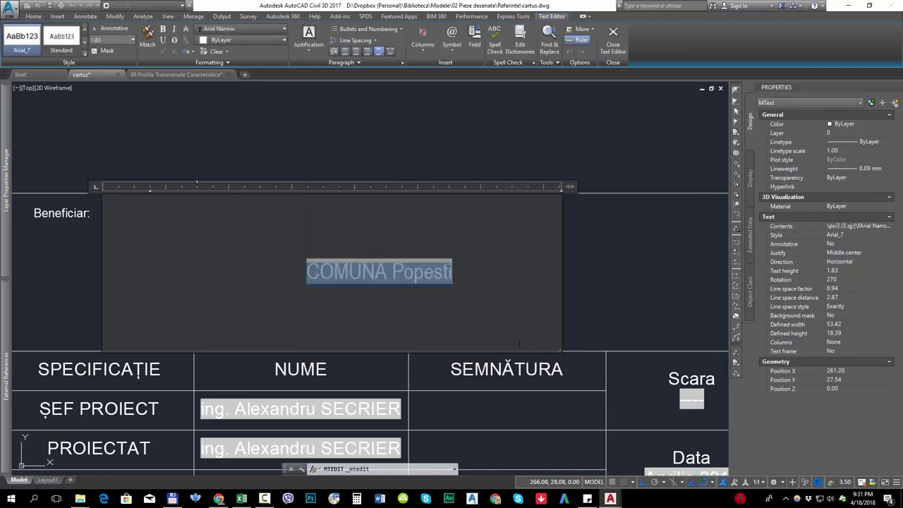
{"action": "left_click", "coordinate": [626, 279]}
- Switch to the Data Entry 1.1 workbook in Excel
{"action": "scroll", "coordinate": [508, 276], "scroll_direction": "down", "scroll_amount": 5}
{"action": "scroll", "coordinate": [494, 310], "scroll_direction": "up", "scroll_amount": 4}
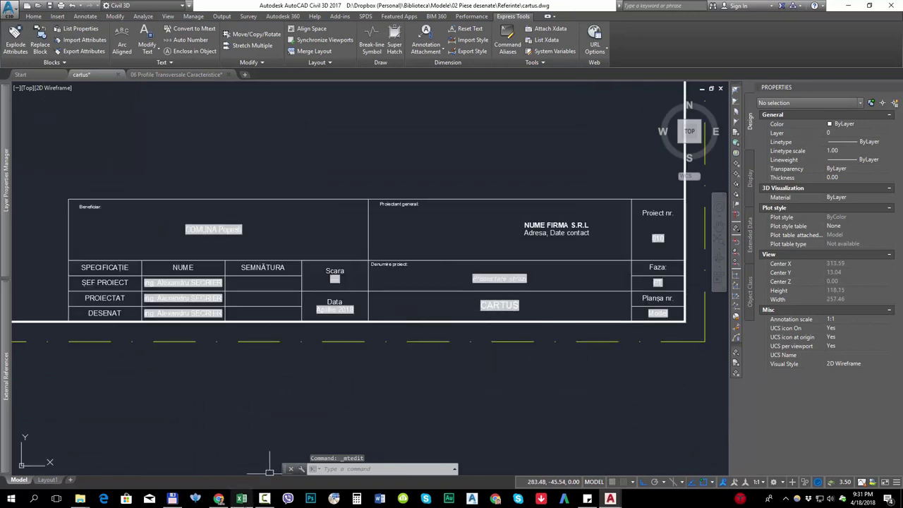
{"action": "left_click", "coordinate": [242, 499]}
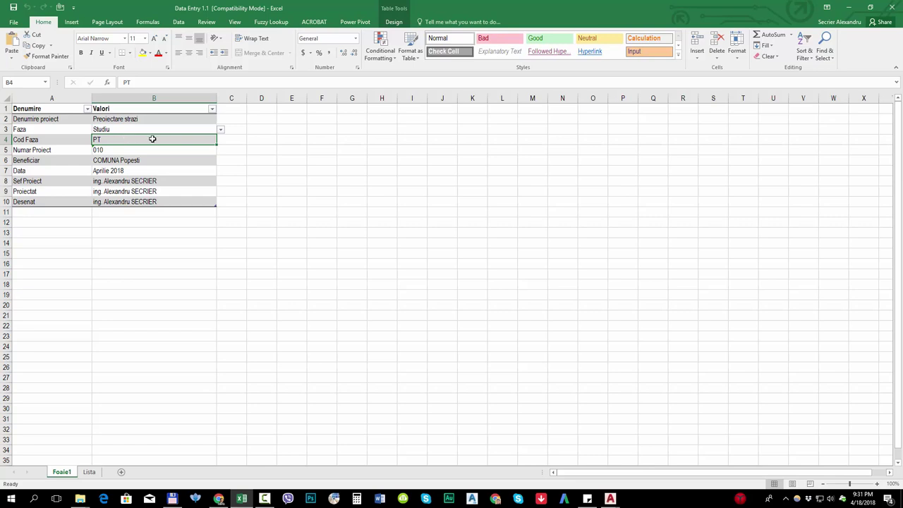
- Enter SF for Cod Faza, 011 for Numar Proiect and COMUNA Berceni for Beneficiar
{"action": "type", "text": "SF"}
{"action": "key", "text": "Return"}
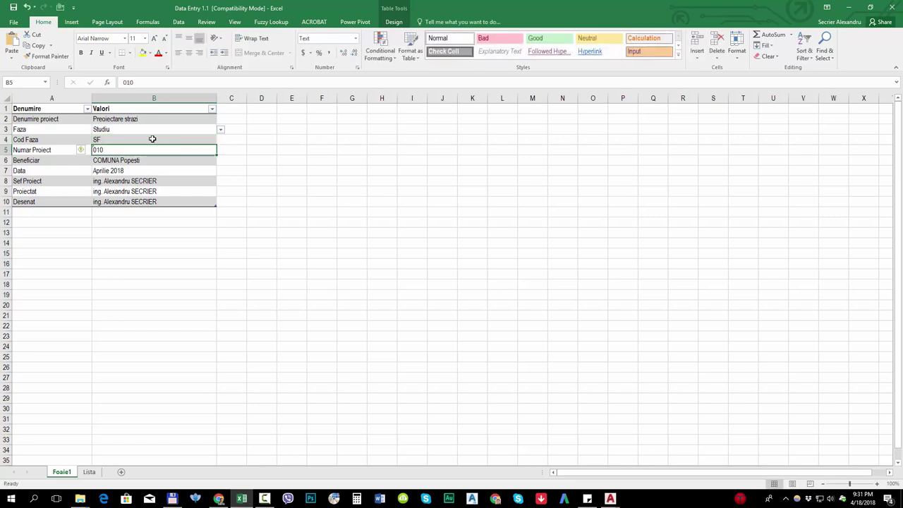
{"action": "double_click", "coordinate": [115, 149]}
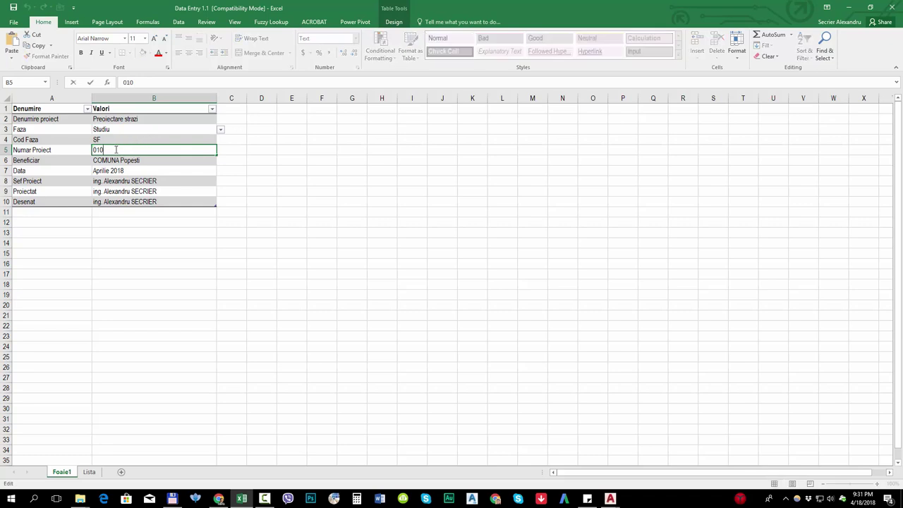
{"action": "key", "text": "BackSpace"}
{"action": "type", "text": "1"}
{"action": "key", "text": "Return"}
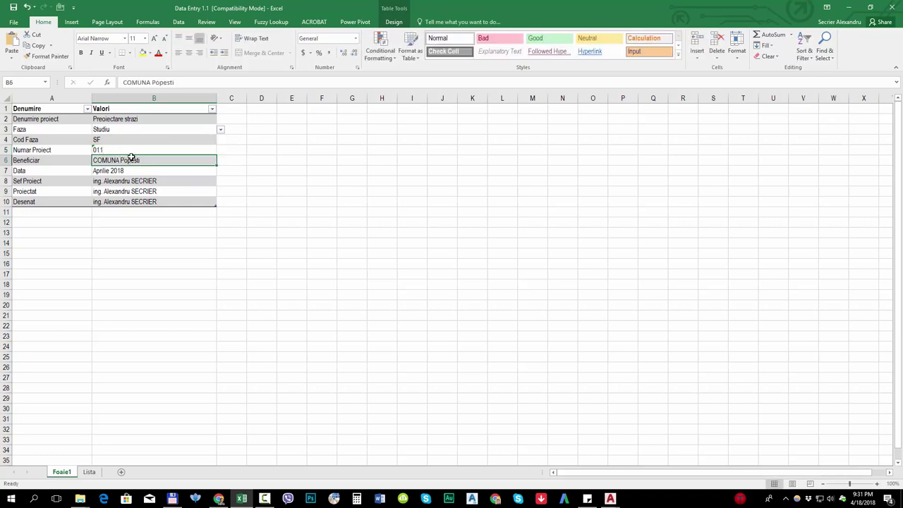
{"action": "double_click", "coordinate": [161, 160]}
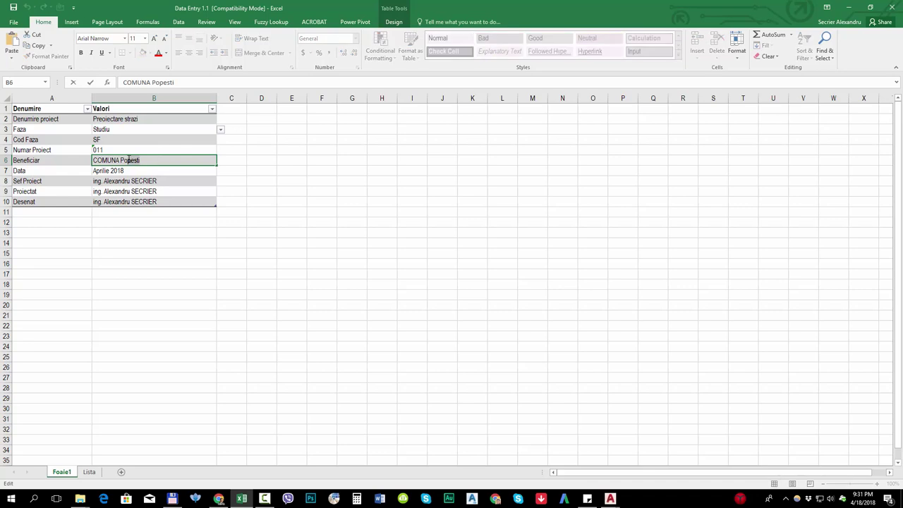
{"action": "type", "text": "Bercen"}
{"action": "key", "text": "Return"}
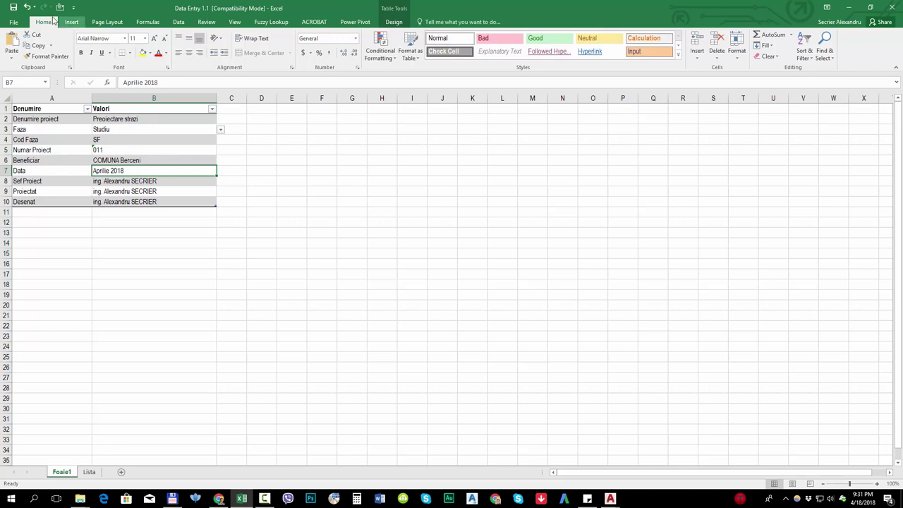
- Save the workbook past the Compatibility Checker and minimize Excel
{"action": "left_click", "coordinate": [13, 7]}
{"action": "left_click", "coordinate": [480, 315]}
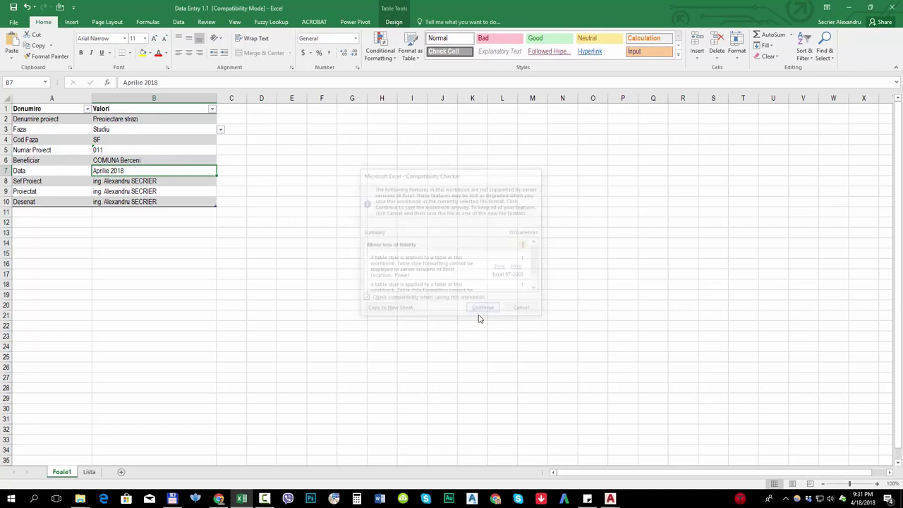
{"action": "left_click", "coordinate": [849, 7]}
- Select title block objects in the cartus drawing, then clear the selection
{"action": "left_click", "coordinate": [554, 294]}
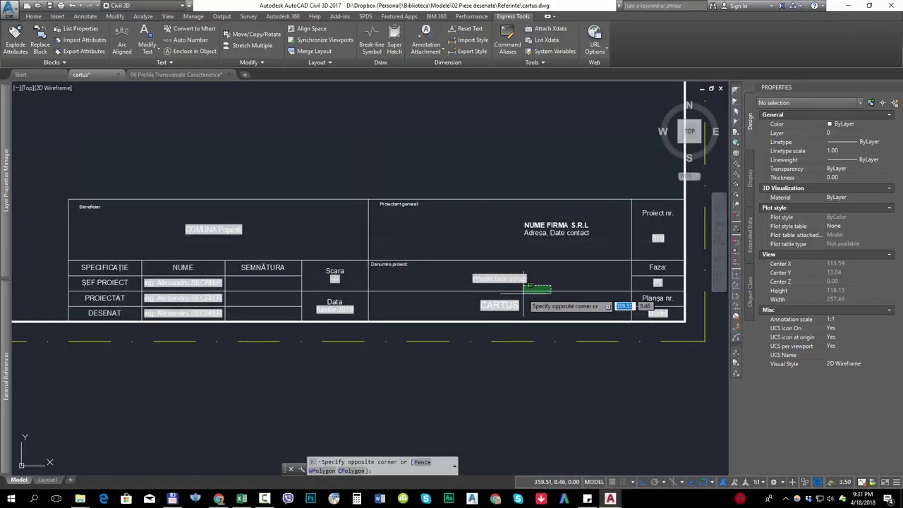
{"action": "left_click", "coordinate": [469, 283]}
{"action": "left_click", "coordinate": [514, 278]}
{"action": "key", "text": "Escape"}
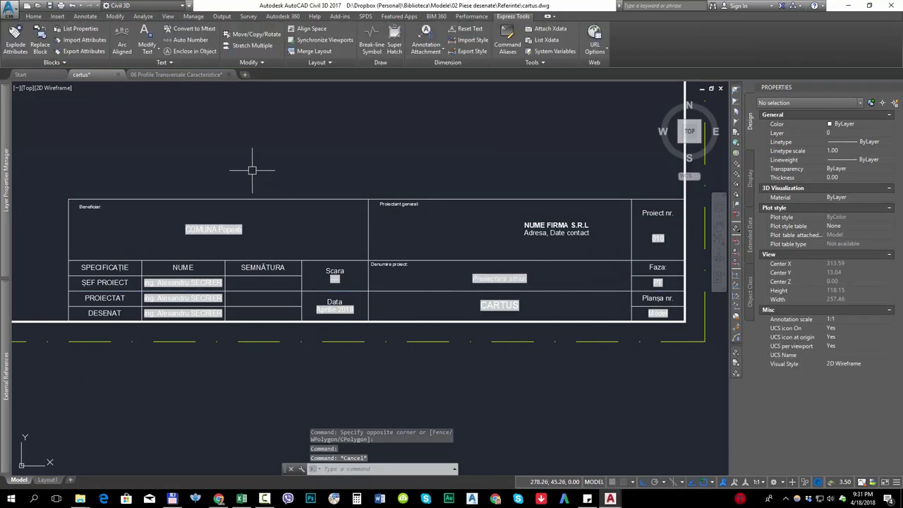
- Reload the cartus title block xref in 06 Profile Transversale Caracteristice
{"action": "left_click", "coordinate": [160, 74]}
{"action": "left_click", "coordinate": [514, 315]}
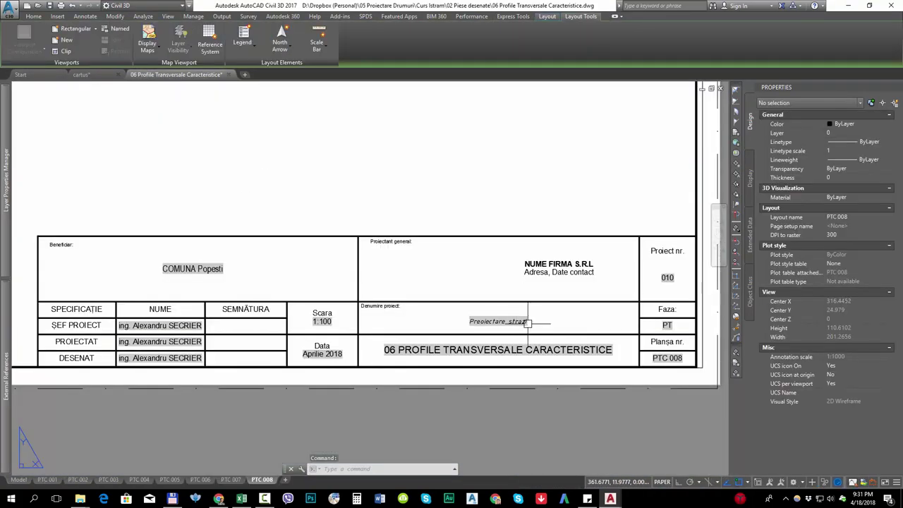
{"action": "right_click", "coordinate": [518, 321]}
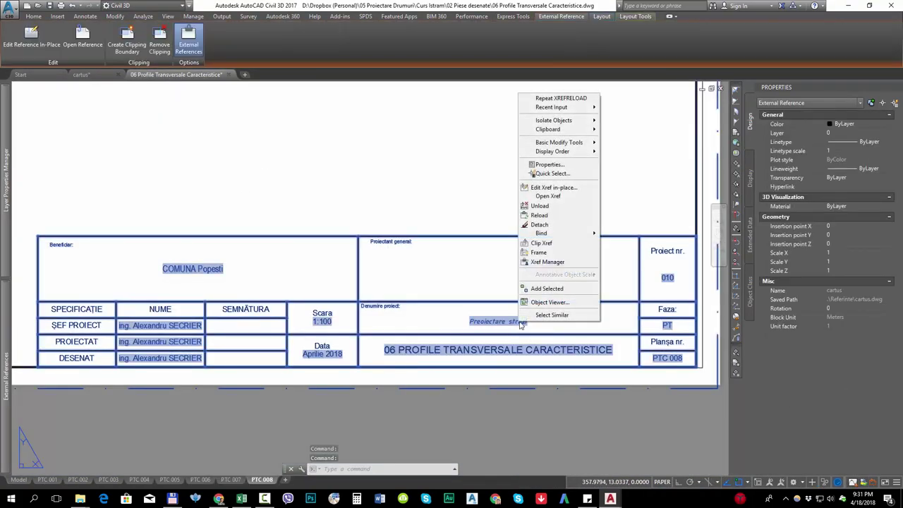
{"action": "left_click", "coordinate": [557, 217]}
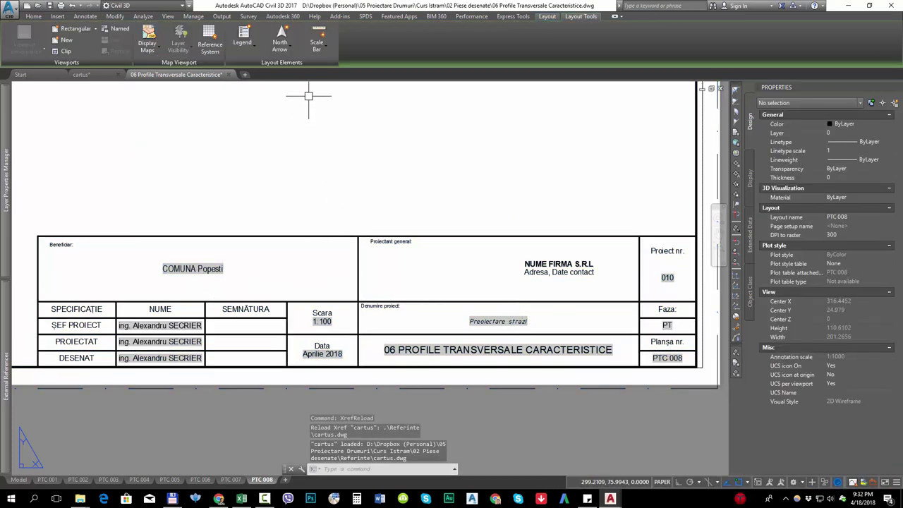
- Close 06 Profile Transversale Caracteristice.dwg, answering the save prompt, then close cartus
{"action": "left_click", "coordinate": [225, 76]}
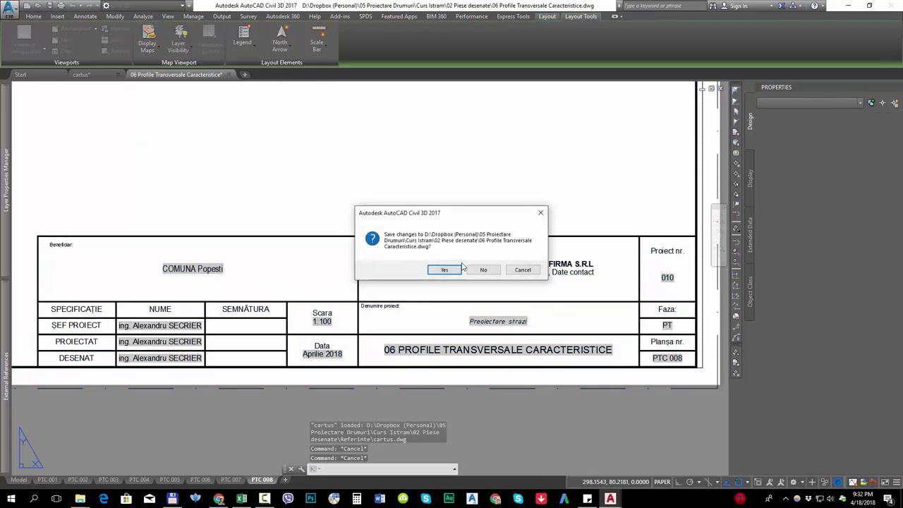
{"action": "left_click", "coordinate": [482, 269]}
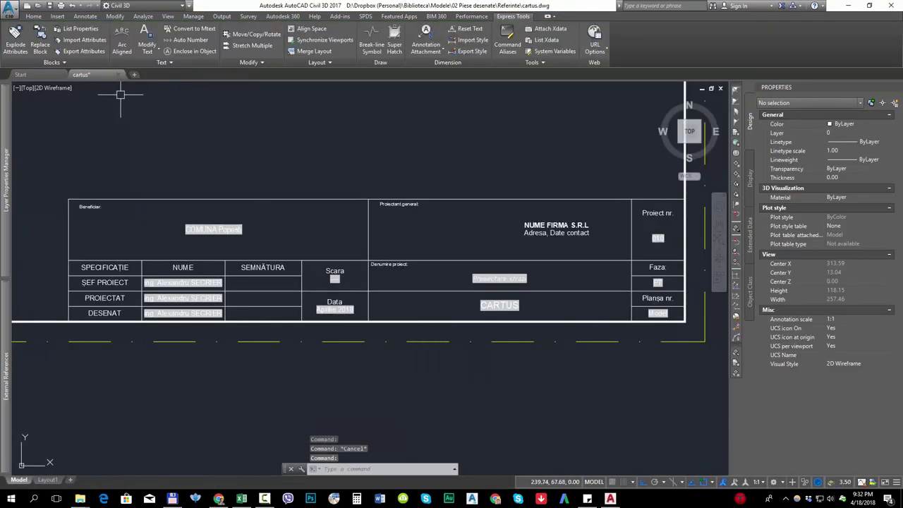
{"action": "left_click", "coordinate": [120, 75]}
- Save the cartus changes and open the Data Entry 1.1 workbook from the course folder
{"action": "left_click", "coordinate": [445, 271]}
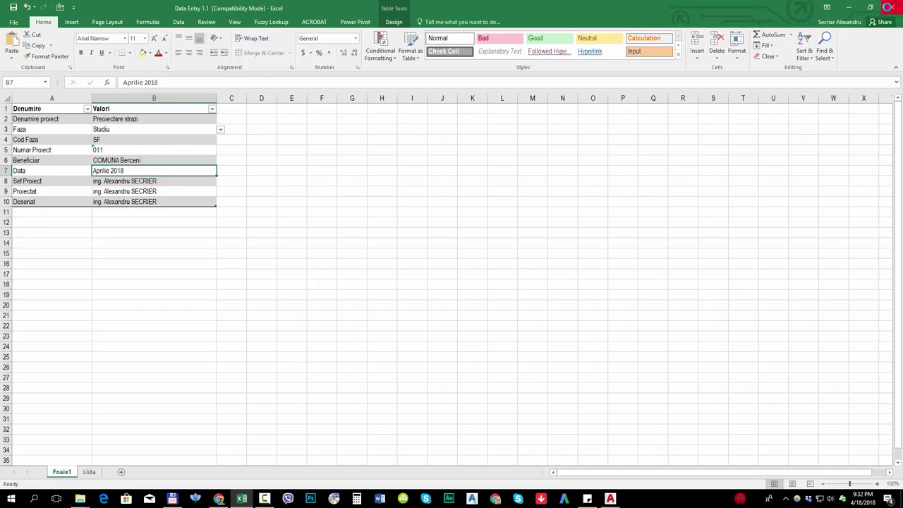
{"action": "left_click", "coordinate": [847, 7]}
{"action": "left_click", "coordinate": [172, 498]}
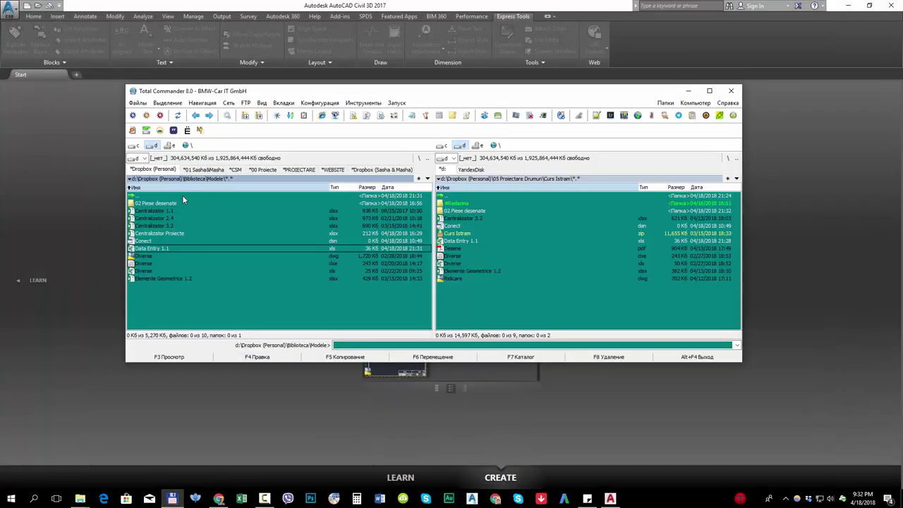
{"action": "double_click", "coordinate": [468, 240]}
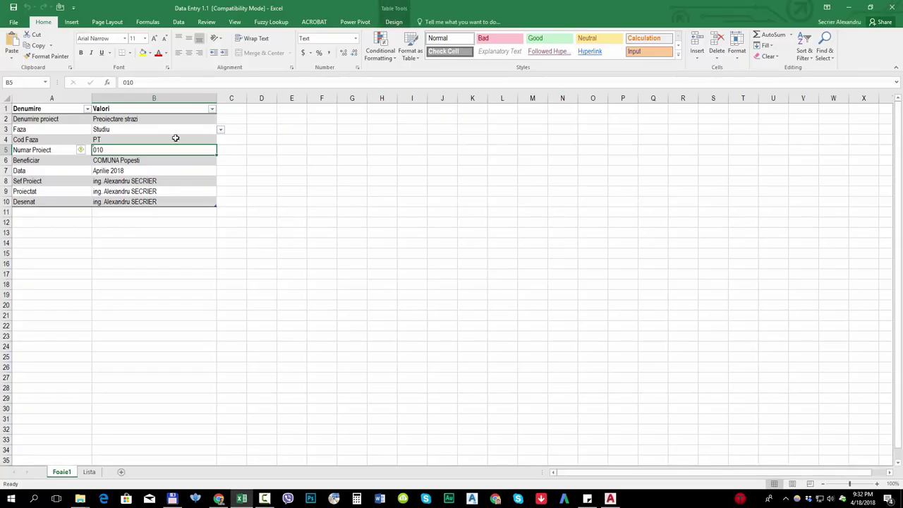
- Enter FS as Cod Faza in B4 and 011 as the project number in B5
{"action": "left_click", "coordinate": [127, 127]}
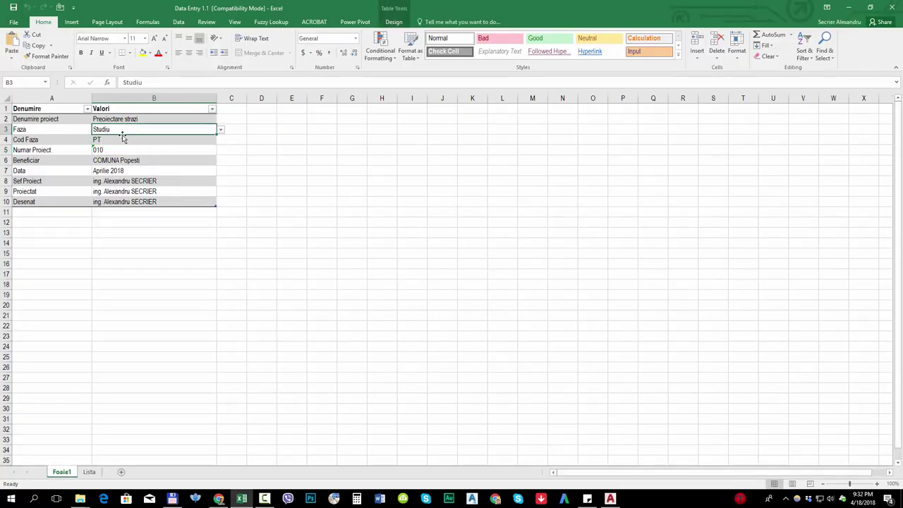
{"action": "left_click", "coordinate": [126, 140]}
{"action": "type", "text": "FS"}
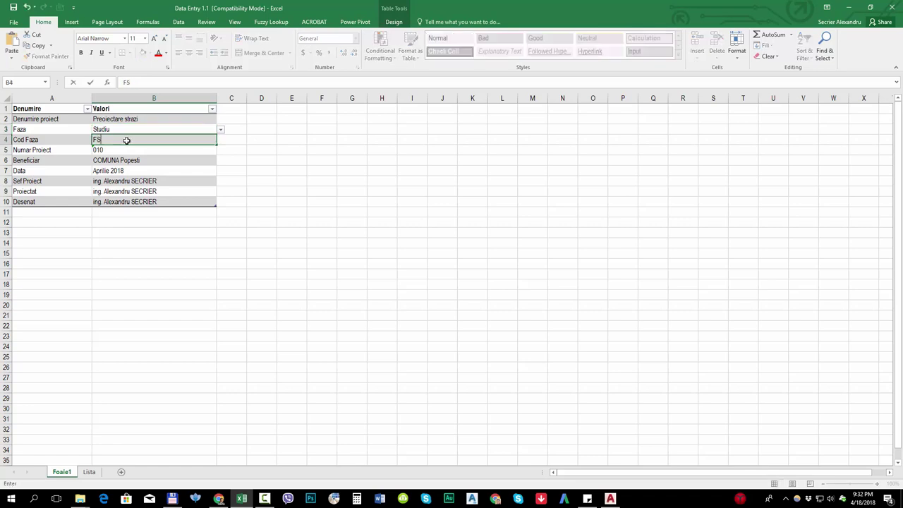
{"action": "key", "text": "Return"}
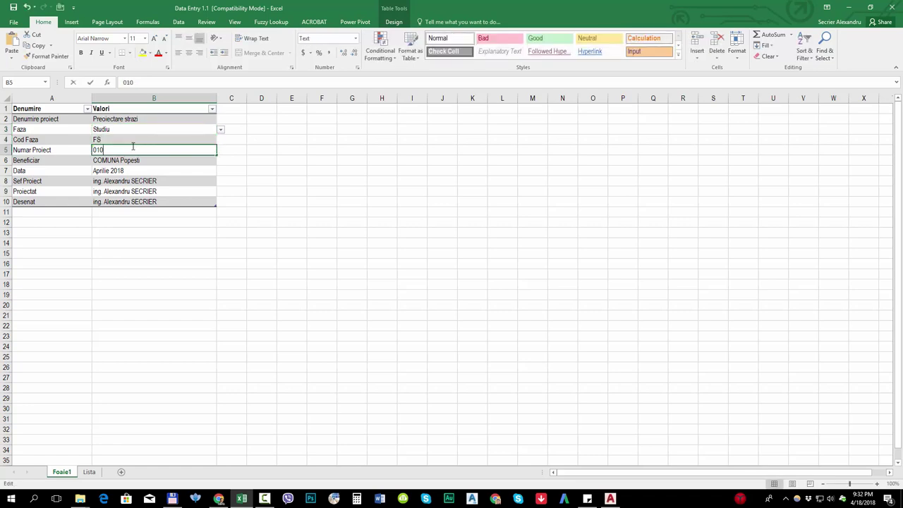
{"action": "type", "text": "011"}
{"action": "key", "text": "Return"}
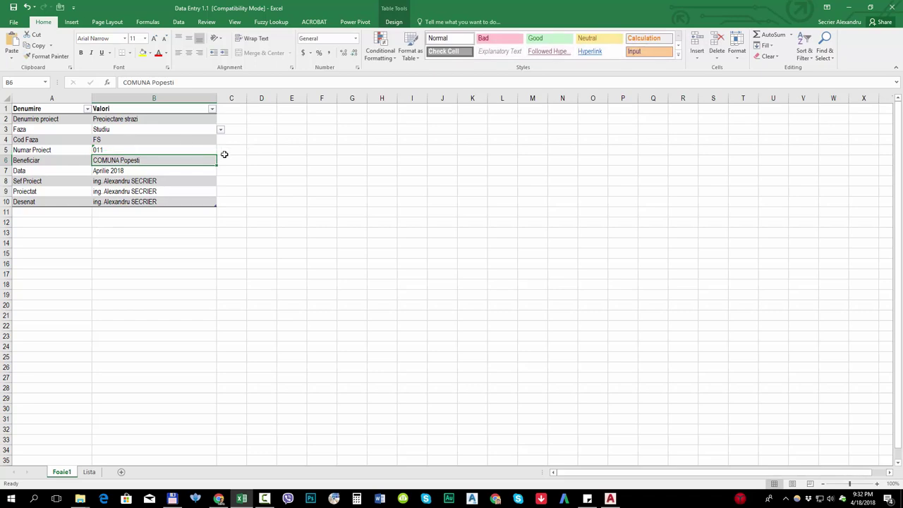
- Change the beneficiary in B6 to COMUNA Berceni and save the workbook past the compatibility warning
{"action": "double_click", "coordinate": [179, 159]}
{"action": "key", "text": "BackSpace"}
{"action": "key", "text": "BackSpace"}
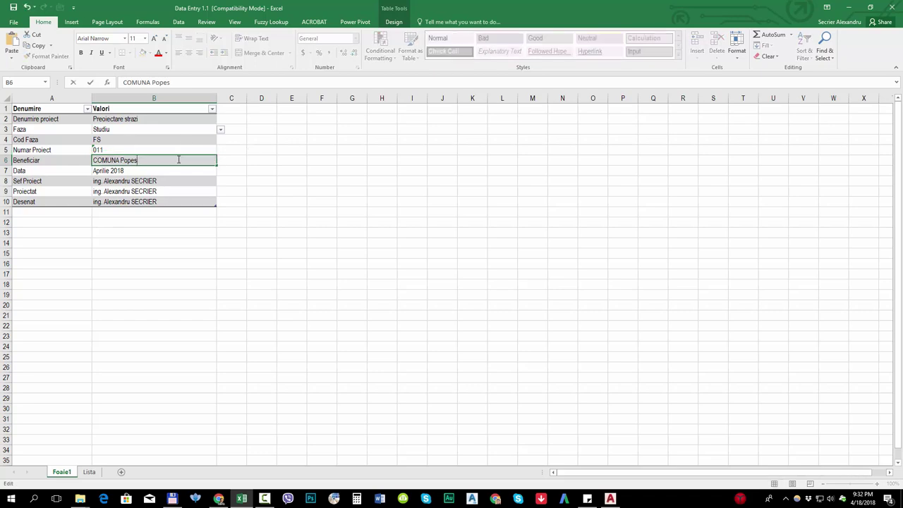
{"action": "key", "text": "BackSpace"}
{"action": "key", "text": "BackSpace"}
{"action": "key", "text": "BackSpace"}
{"action": "key", "text": "BackSpace"}
{"action": "key", "text": "BackSpace"}
{"action": "type", "text": "B"}
{"action": "type", "text": "erceni"}
{"action": "key", "text": "ctrl+Return"}
{"action": "key", "text": "Return"}
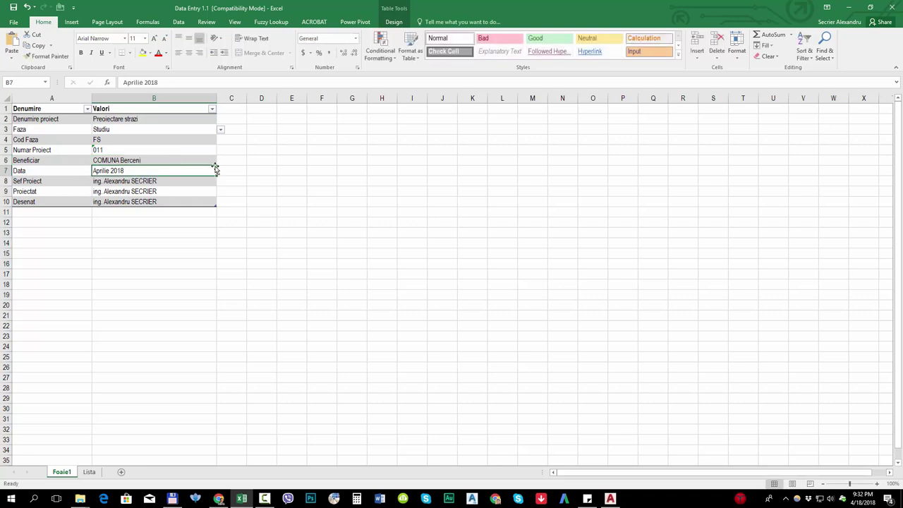
{"action": "left_click", "coordinate": [13, 7]}
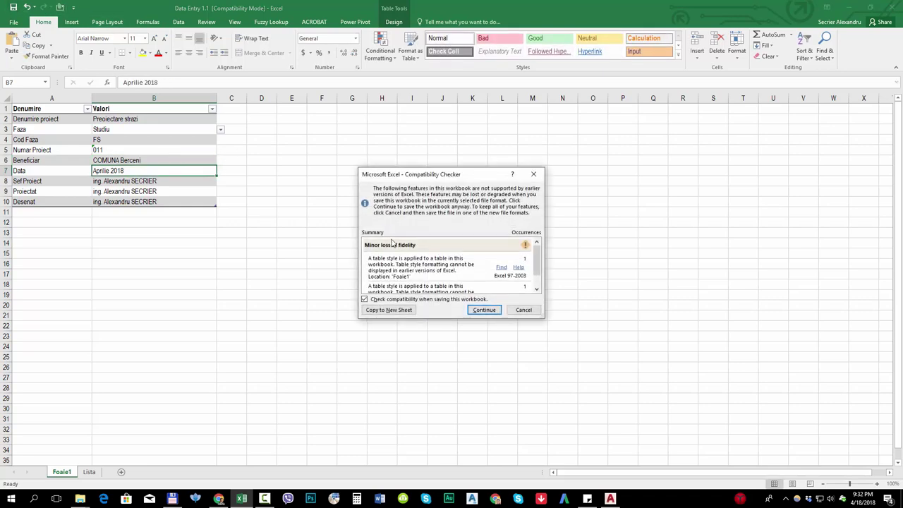
{"action": "left_click", "coordinate": [485, 310]}
- Leave Excel and launch 06 Profile Transversale Caracteristice.dwg from the 02 Piese desenate folder
{"action": "left_click", "coordinate": [848, 7]}
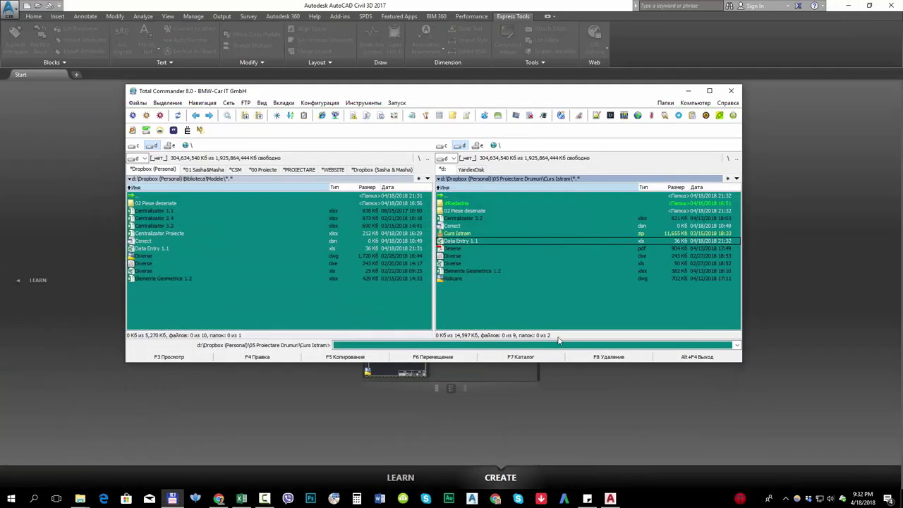
{"action": "double_click", "coordinate": [484, 211]}
{"action": "double_click", "coordinate": [498, 264]}
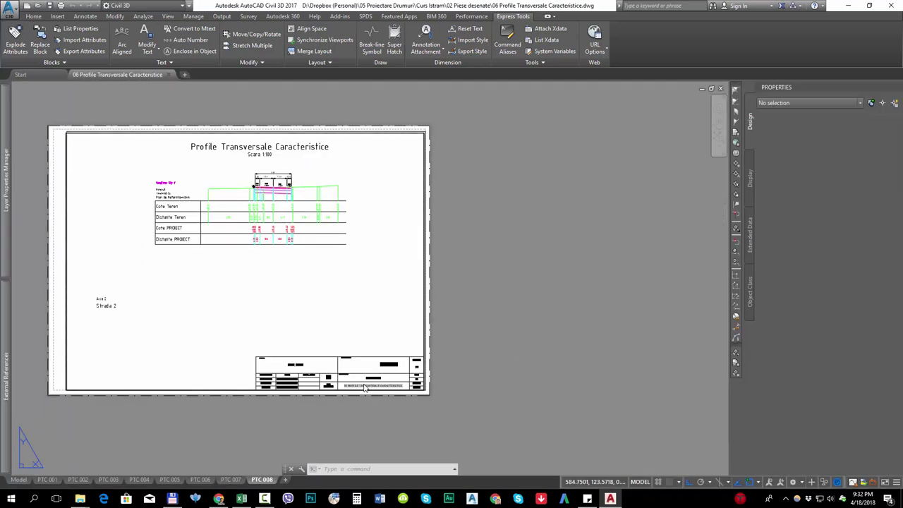
- Zoom and pan across the PTC 008 title block to verify FS, 011 and COMUNA Berceni
{"action": "scroll", "coordinate": [327, 385], "scroll_direction": "up", "scroll_amount": 3}
{"action": "scroll", "coordinate": [226, 373], "scroll_direction": "up", "scroll_amount": 4}
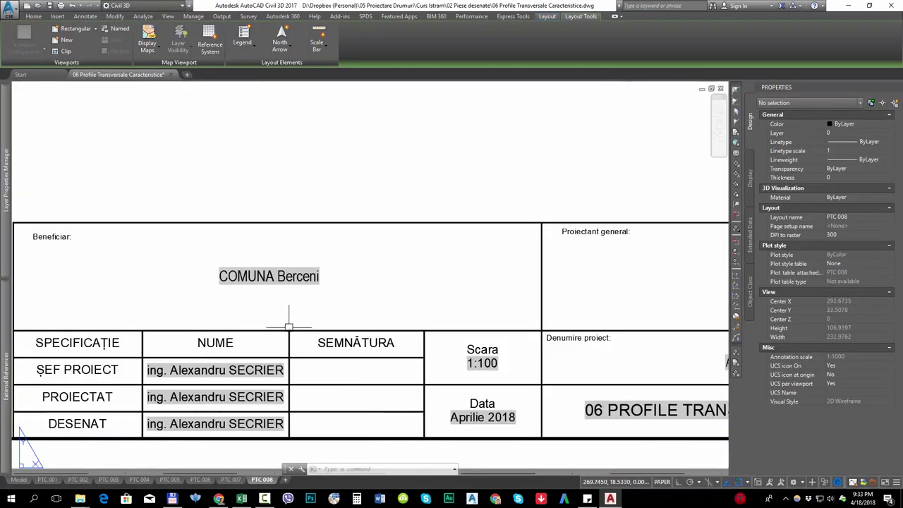
{"action": "middle_click_drag", "start_coordinate": [534, 331], "coordinate": [423, 328]}
{"action": "middle_click_drag", "start_coordinate": [477, 328], "coordinate": [377, 334]}
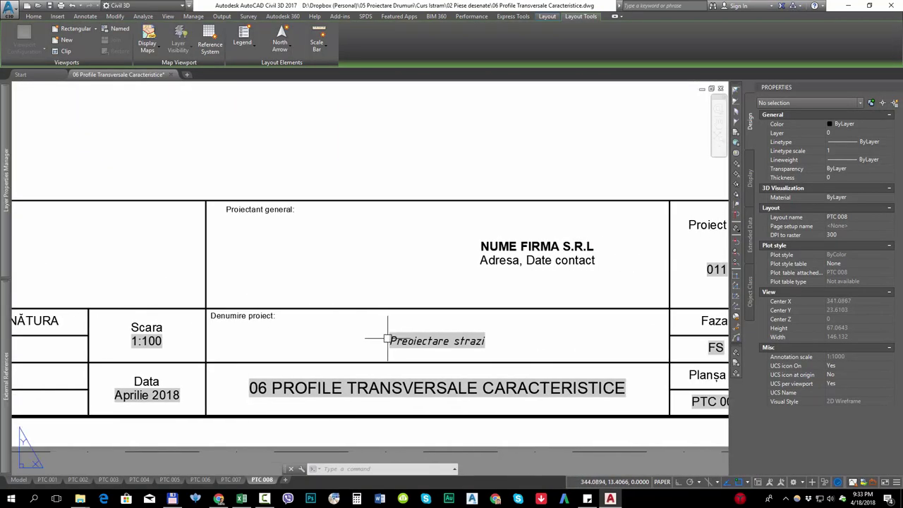
{"action": "middle_click_drag", "start_coordinate": [538, 306], "coordinate": [345, 315]}
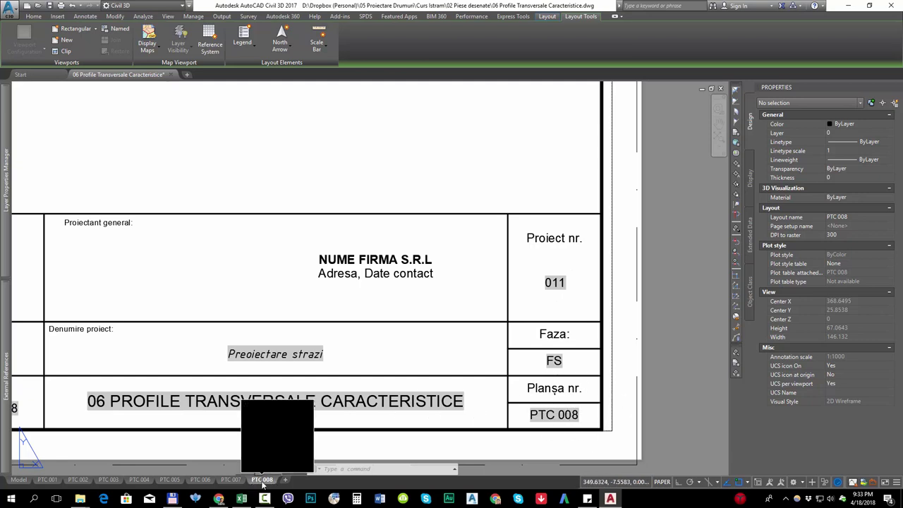
{"action": "middle_click_drag", "start_coordinate": [352, 393], "coordinate": [514, 350]}
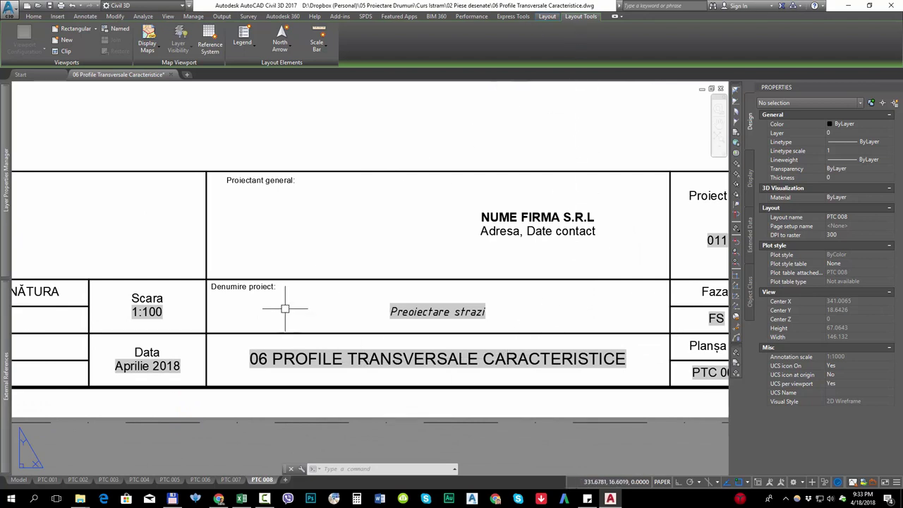
{"action": "middle_click_drag", "start_coordinate": [220, 341], "coordinate": [405, 322]}
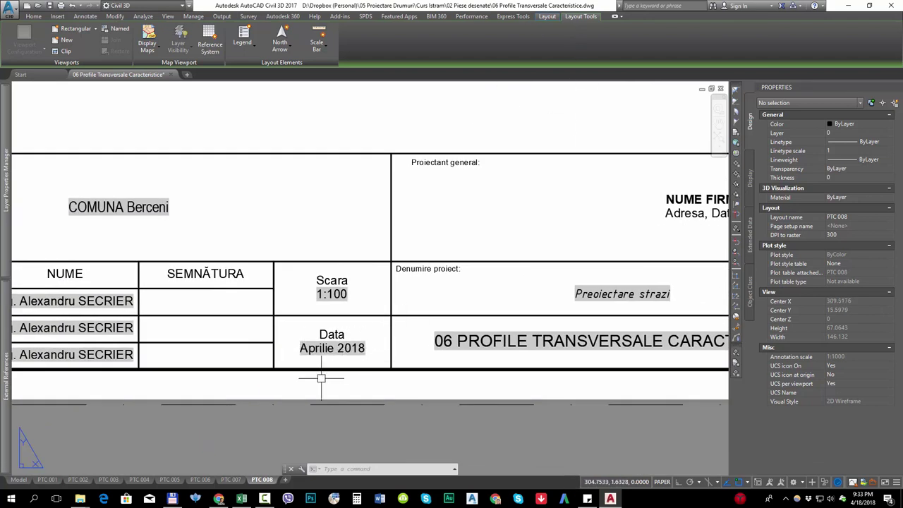
{"action": "left_click", "coordinate": [173, 498]}
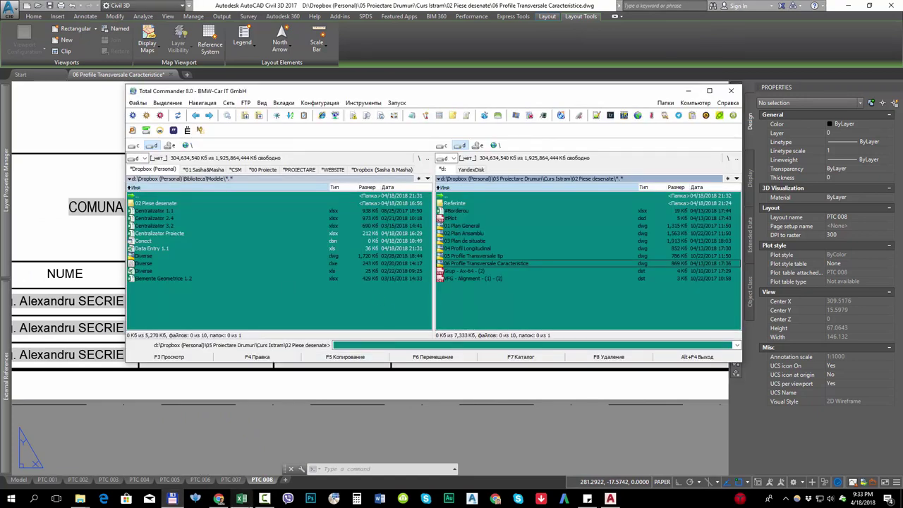
- Replace Aprilie with Mai in cell B7 so Data reads Mai 2018, and save Data Entry 1.1
{"action": "left_click", "coordinate": [241, 498]}
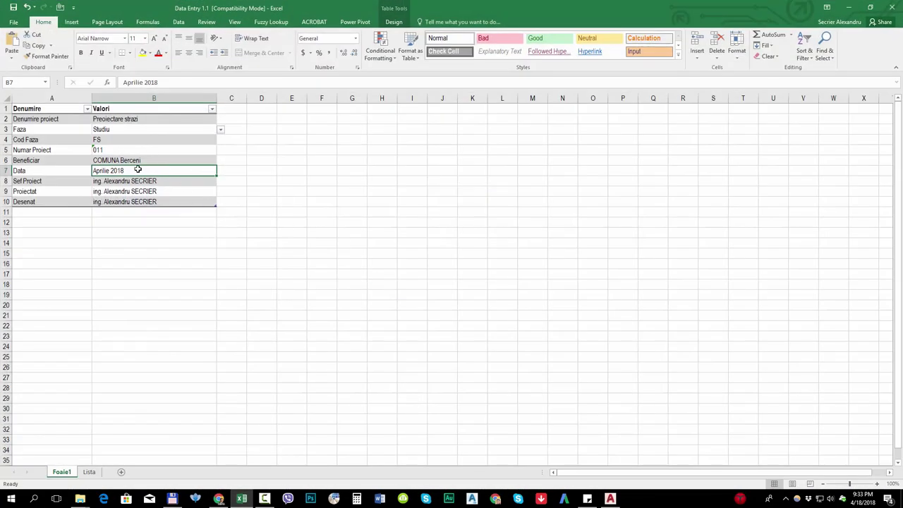
{"action": "double_click", "coordinate": [111, 170]}
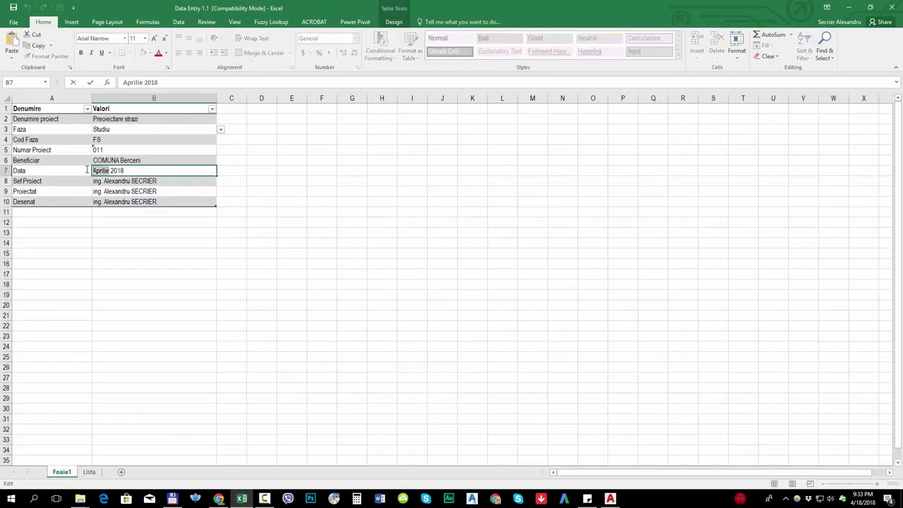
{"action": "left_click_drag", "start_coordinate": [109, 170], "coordinate": [87, 170]}
{"action": "type", "text": "Mai"}
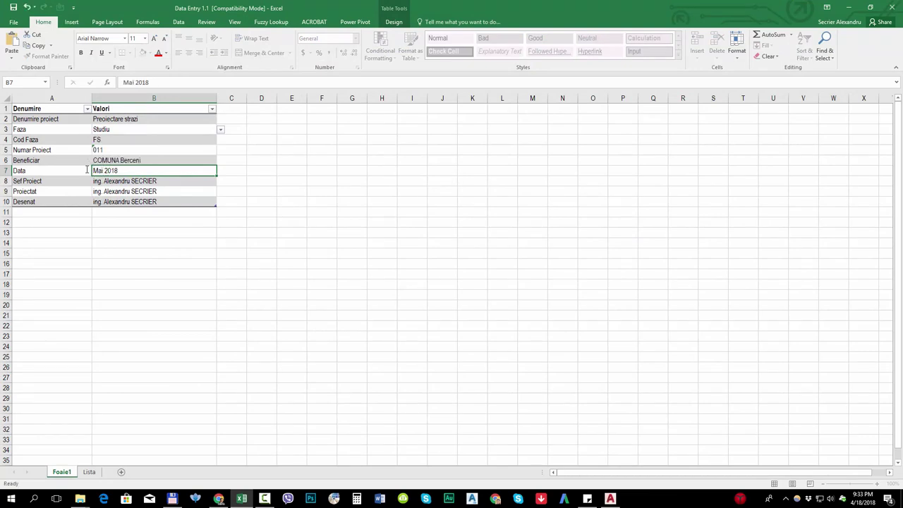
{"action": "key", "text": "Return"}
{"action": "left_click", "coordinate": [13, 6]}
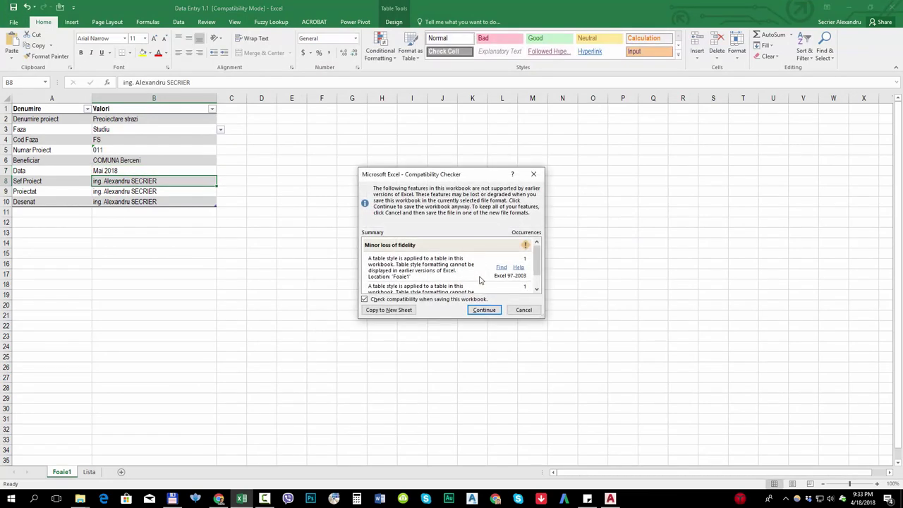
{"action": "left_click", "coordinate": [484, 308]}
{"action": "left_click", "coordinate": [849, 7]}
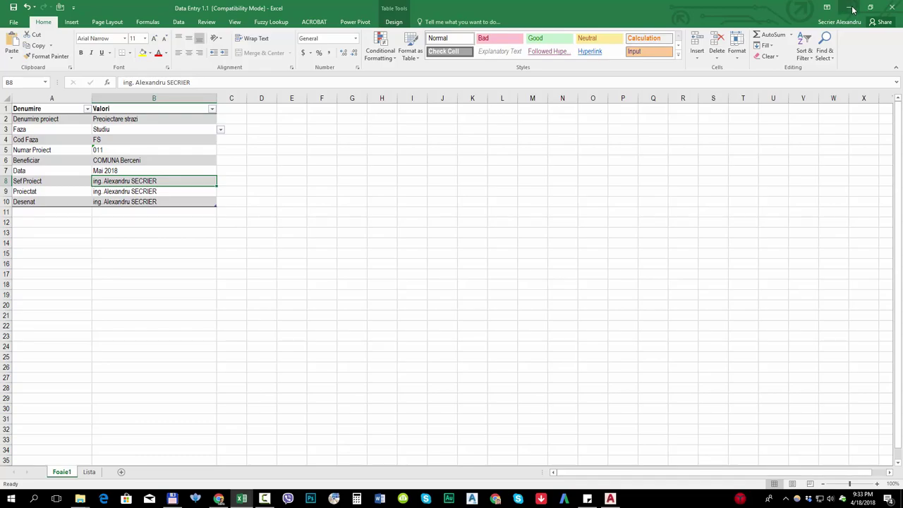
- Reload the cartus title-block xref from its file
{"action": "left_click", "coordinate": [470, 394]}
{"action": "left_click", "coordinate": [474, 154]}
{"action": "right_click", "coordinate": [474, 122]}
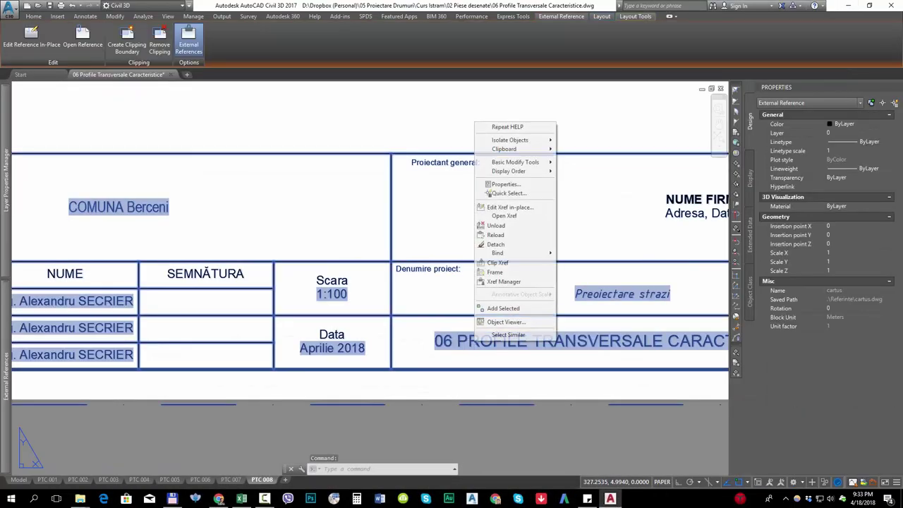
{"action": "left_click", "coordinate": [511, 237]}
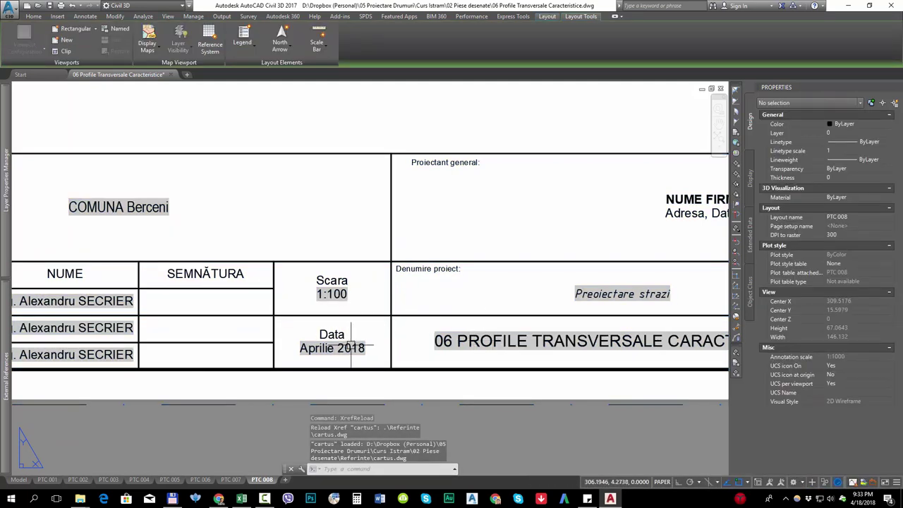
- Close 06 Profile Transversale Caracteristice.dwg without saving changes
{"action": "left_click", "coordinate": [171, 74]}
{"action": "left_click", "coordinate": [479, 275]}
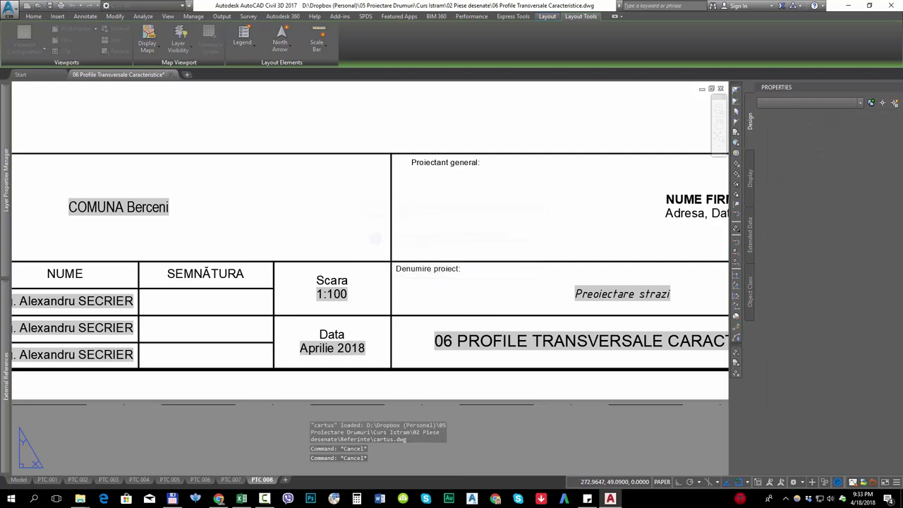
{"action": "key", "text": "alt+Tab"}
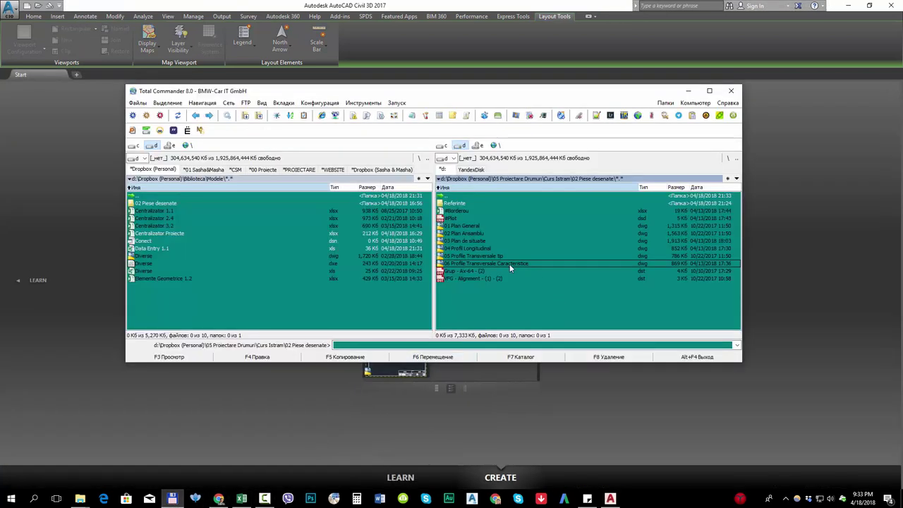
- Reopen 06 Profile Transversale Caracteristice.dwg from Total Commander's right panel
{"action": "double_click", "coordinate": [510, 264]}
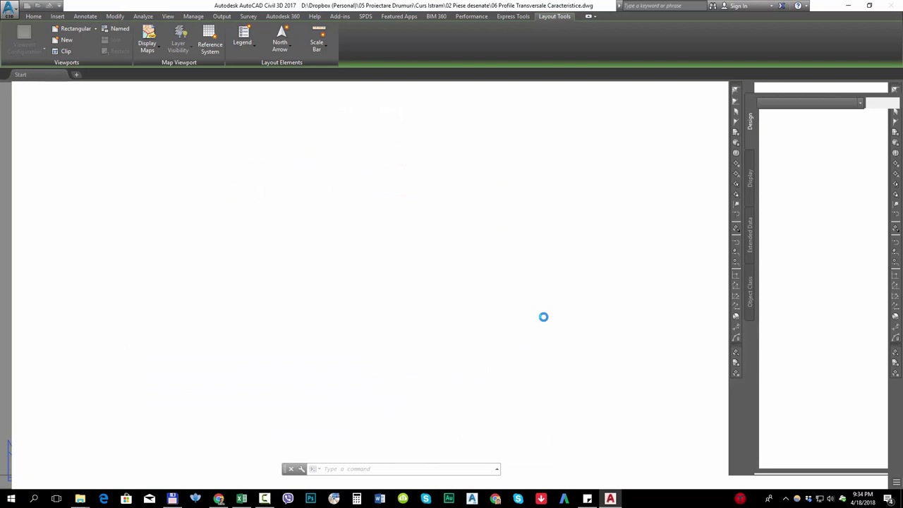
{"action": "scroll", "coordinate": [322, 394], "scroll_direction": "up", "scroll_amount": 5}
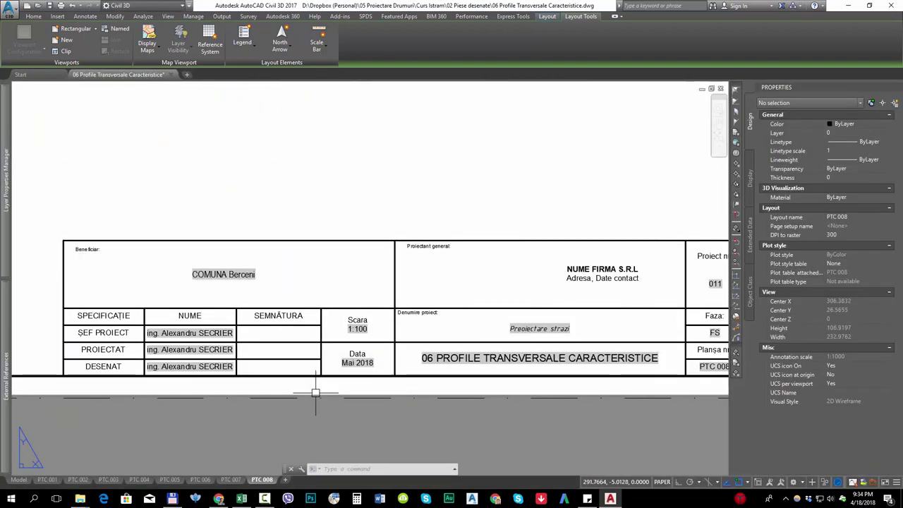
{"action": "scroll", "coordinate": [338, 381], "scroll_direction": "up", "scroll_amount": 2}
{"action": "scroll", "coordinate": [370, 352], "scroll_direction": "up", "scroll_amount": 2}
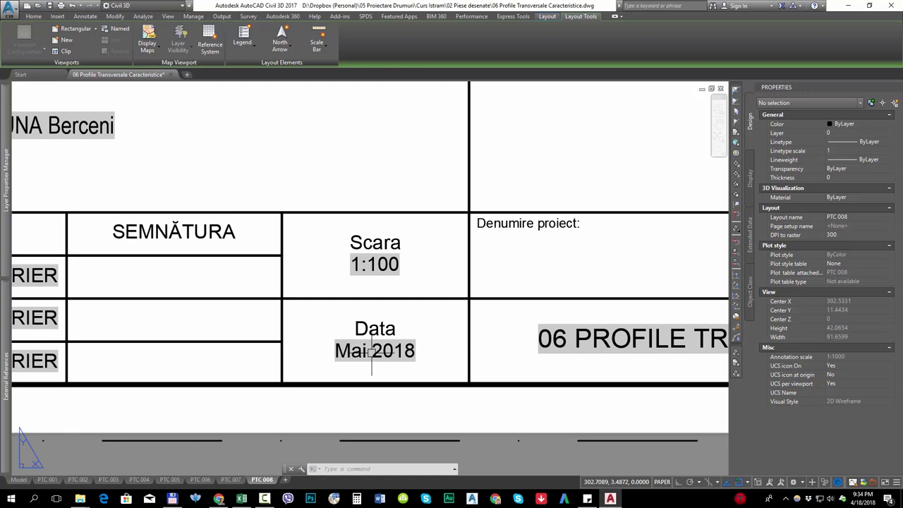
{"action": "scroll", "coordinate": [372, 351], "scroll_direction": "down", "scroll_amount": 9}
{"action": "scroll", "coordinate": [395, 360], "scroll_direction": "down", "scroll_amount": 2}
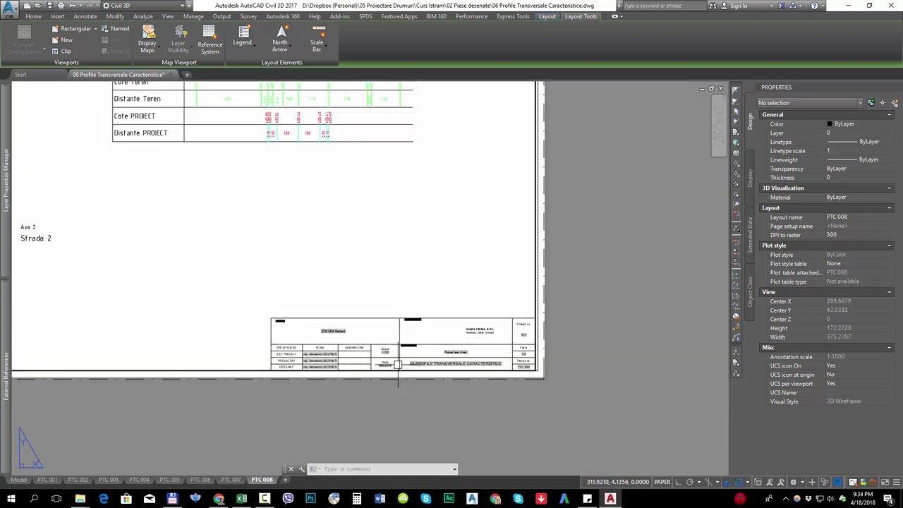
{"action": "scroll", "coordinate": [387, 363], "scroll_direction": "up", "scroll_amount": 2}
{"action": "scroll", "coordinate": [388, 365], "scroll_direction": "up", "scroll_amount": 4}
{"action": "scroll", "coordinate": [387, 363], "scroll_direction": "down", "scroll_amount": 2}
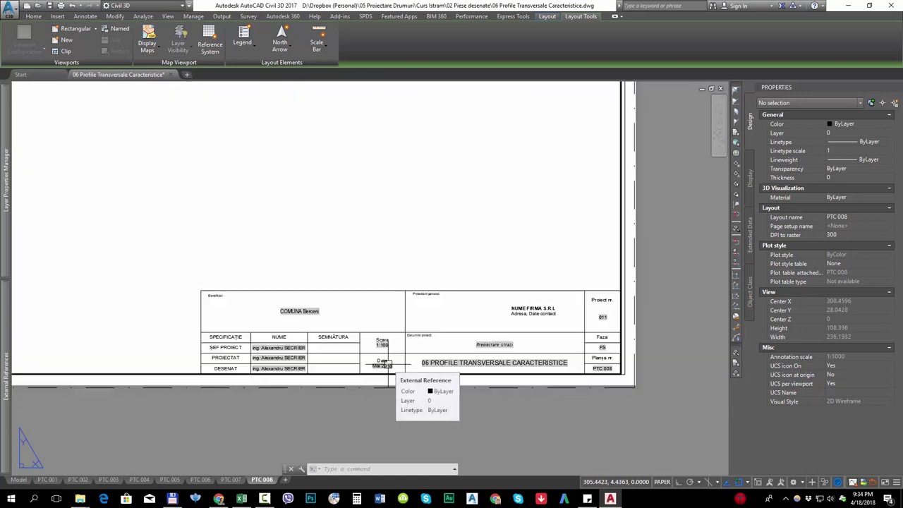
{"action": "middle_click_drag", "start_coordinate": [397, 355], "coordinate": [436, 364]}
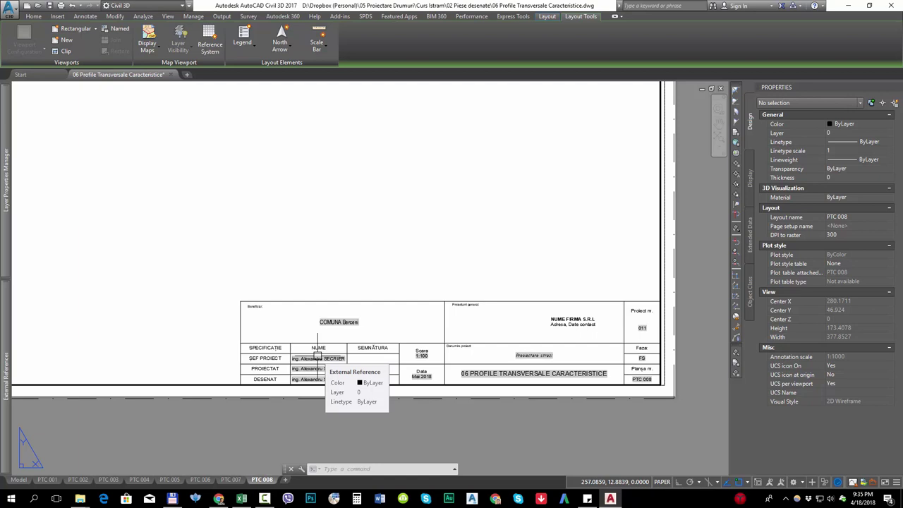
{"action": "scroll", "coordinate": [524, 381], "scroll_direction": "up", "scroll_amount": 1}
{"action": "scroll", "coordinate": [526, 379], "scroll_direction": "up", "scroll_amount": 2}
{"action": "scroll", "coordinate": [519, 369], "scroll_direction": "up", "scroll_amount": 1}
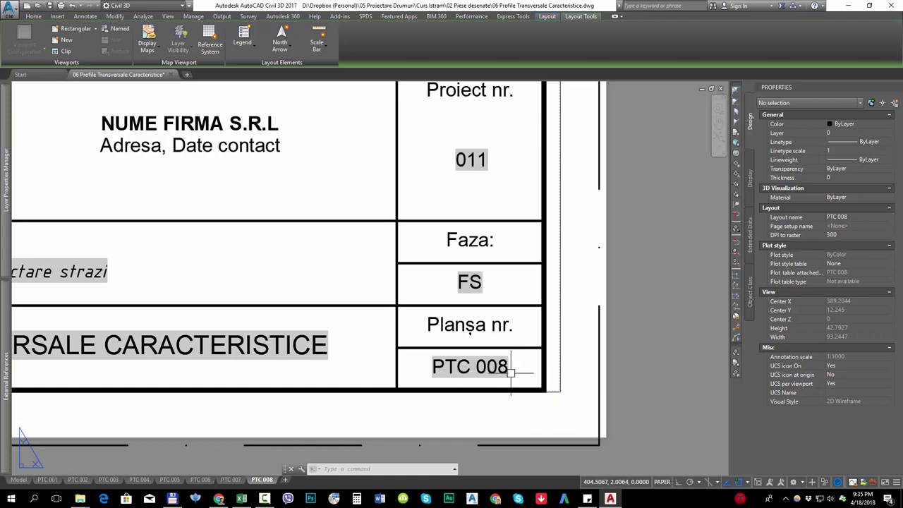
{"action": "scroll", "coordinate": [477, 359], "scroll_direction": "down", "scroll_amount": 4}
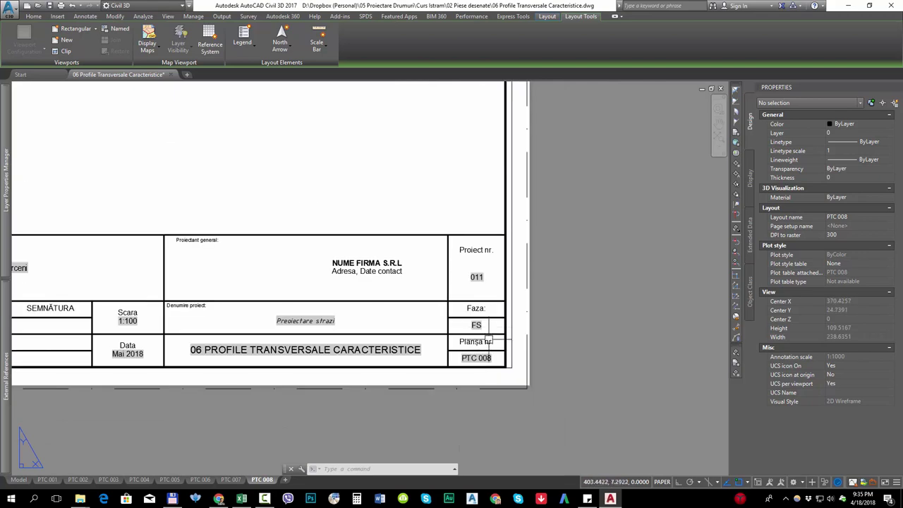
{"action": "scroll", "coordinate": [488, 340], "scroll_direction": "down", "scroll_amount": 3}
{"action": "scroll", "coordinate": [493, 345], "scroll_direction": "down", "scroll_amount": 2}
{"action": "scroll", "coordinate": [522, 391], "scroll_direction": "up", "scroll_amount": 2}
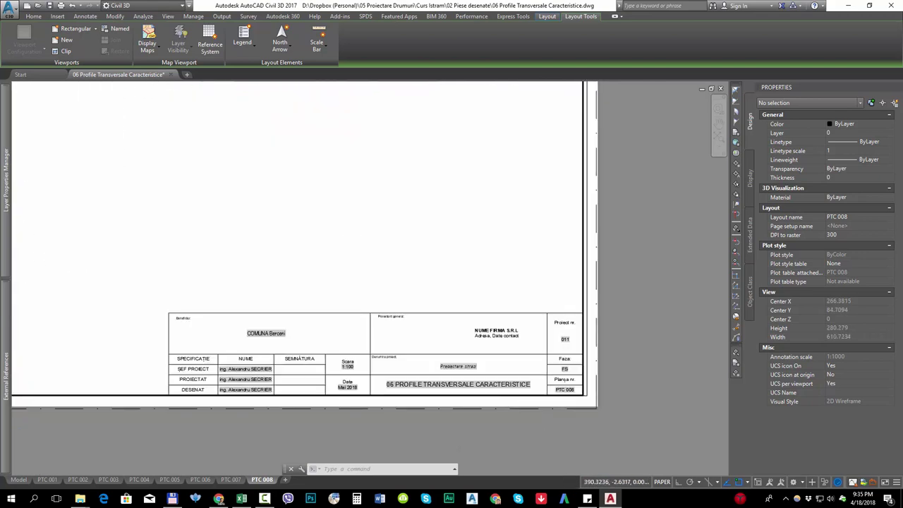
{"action": "scroll", "coordinate": [559, 396], "scroll_direction": "up", "scroll_amount": 4}
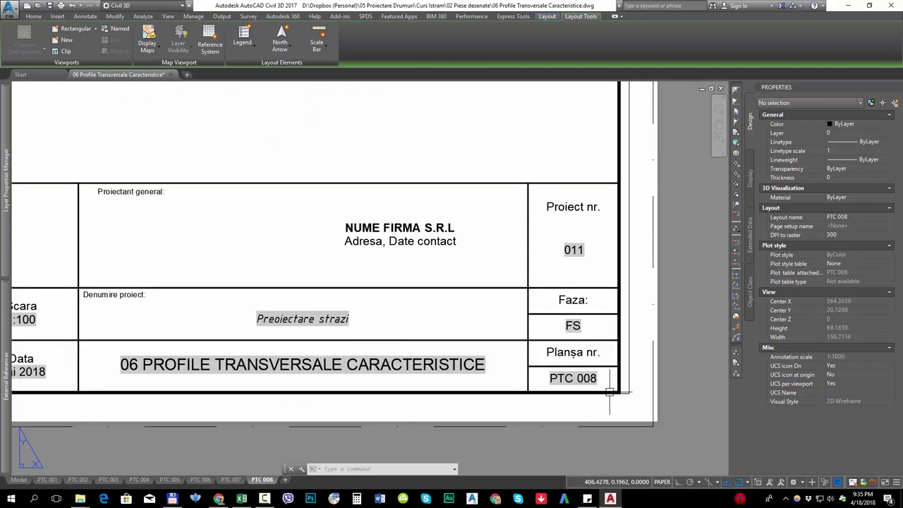
{"action": "scroll", "coordinate": [611, 390], "scroll_direction": "down", "scroll_amount": 4}
{"action": "scroll", "coordinate": [614, 388], "scroll_direction": "down", "scroll_amount": 2}
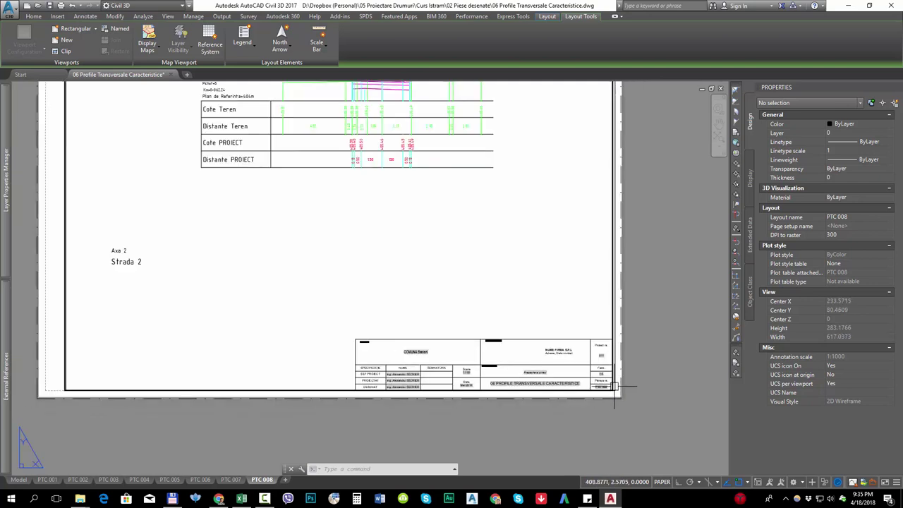
{"action": "scroll", "coordinate": [614, 386], "scroll_direction": "down", "scroll_amount": 2}
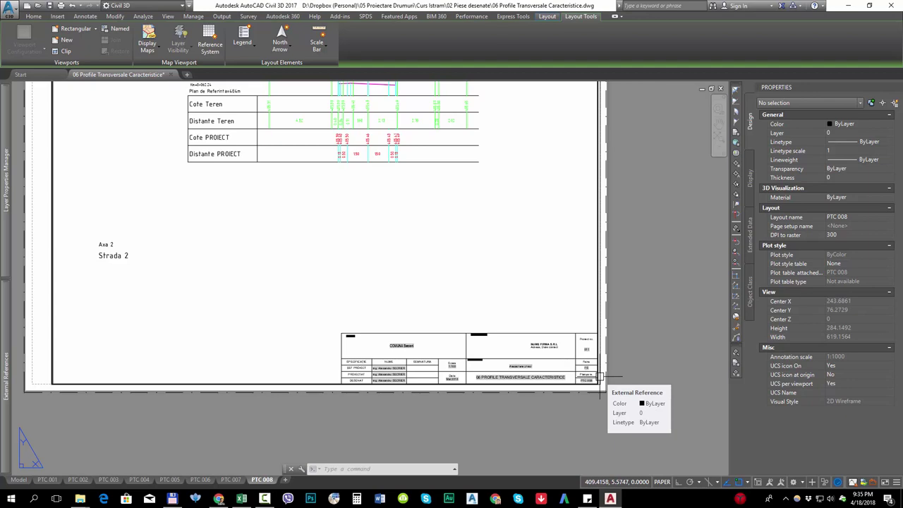
- Switch to layout PTC 006 and preview its print using Microsoft Print to PDF
{"action": "left_click", "coordinate": [200, 479]}
{"action": "scroll", "coordinate": [477, 382], "scroll_direction": "up", "scroll_amount": 5}
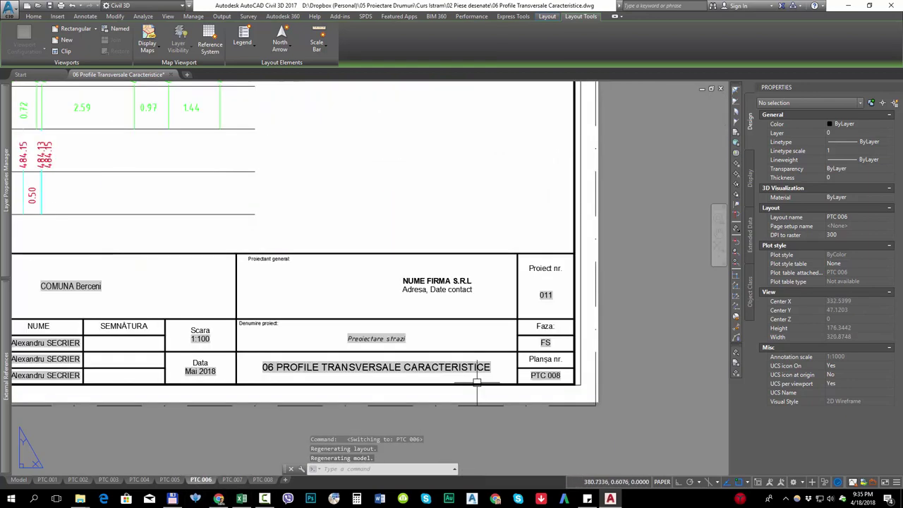
{"action": "scroll", "coordinate": [557, 378], "scroll_direction": "up", "scroll_amount": 2}
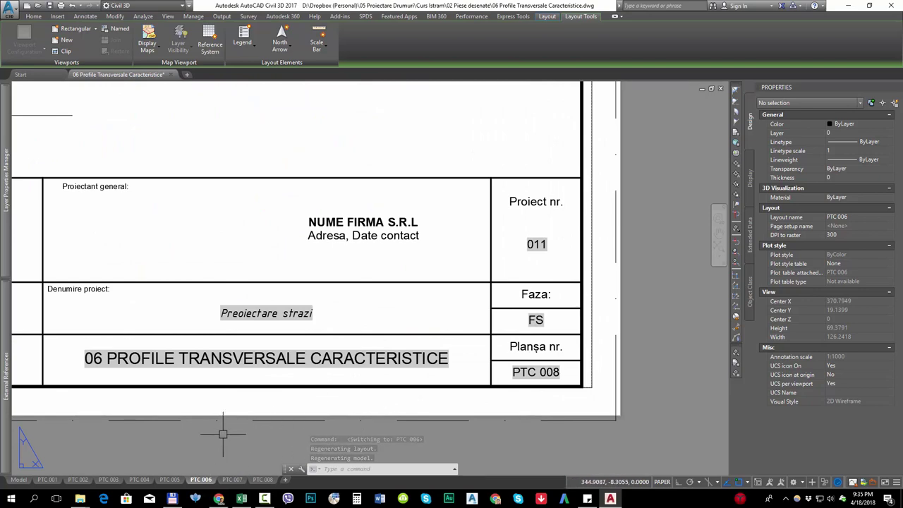
{"action": "key", "text": "ctrl+p"}
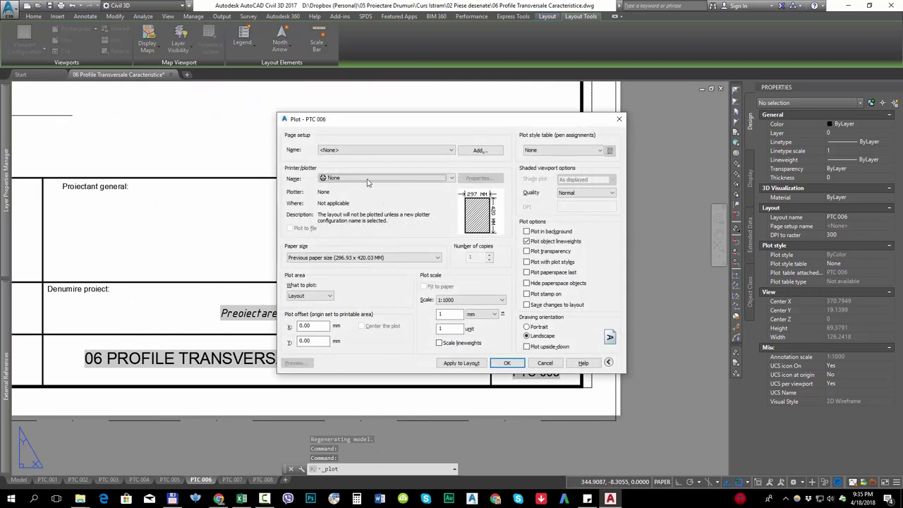
{"action": "left_click", "coordinate": [367, 182]}
{"action": "left_click", "coordinate": [369, 223]}
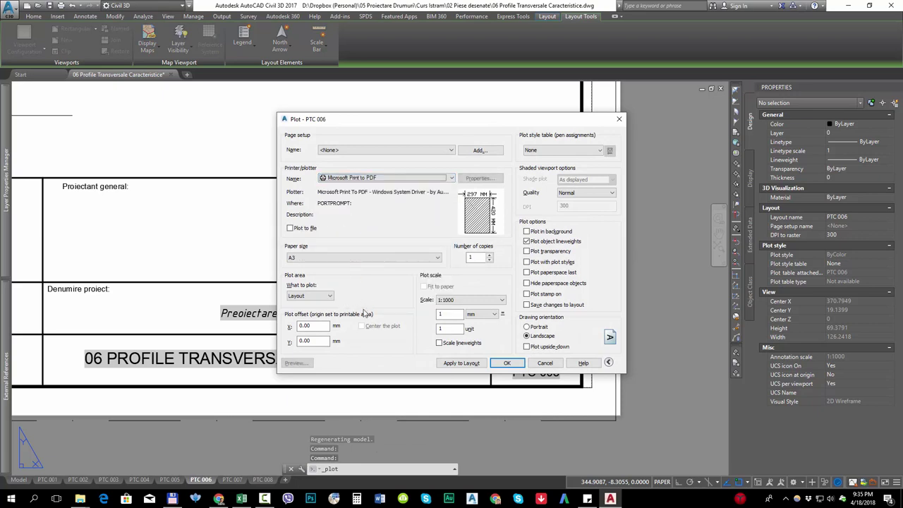
{"action": "left_click", "coordinate": [296, 362]}
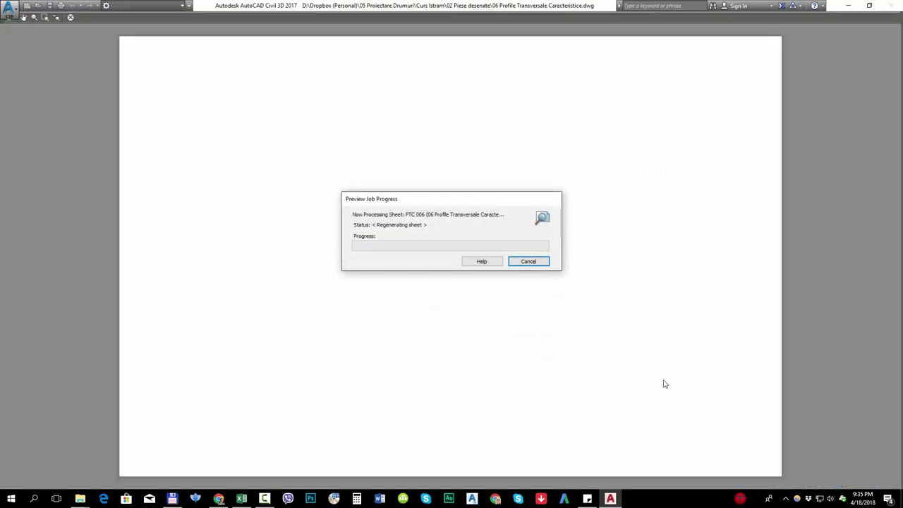
{"action": "scroll", "coordinate": [691, 413], "scroll_direction": "up", "scroll_amount": 5}
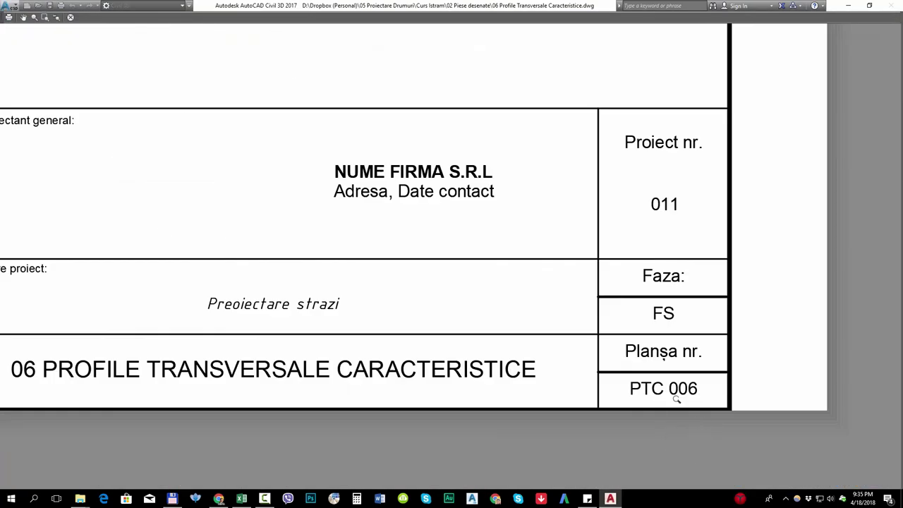
{"action": "key", "text": "Escape"}
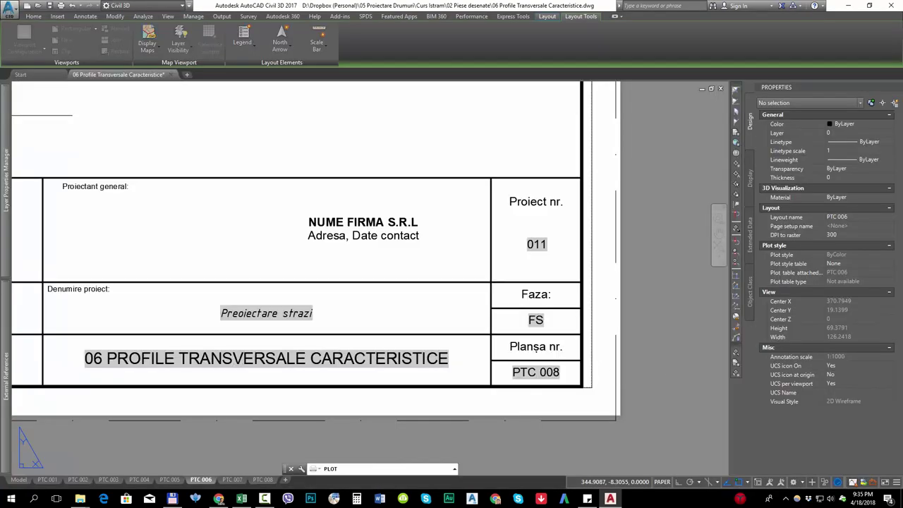
- Clear the accidental selection window and bring up the Output ribbon's plotting commands
{"action": "left_click", "coordinate": [498, 343]}
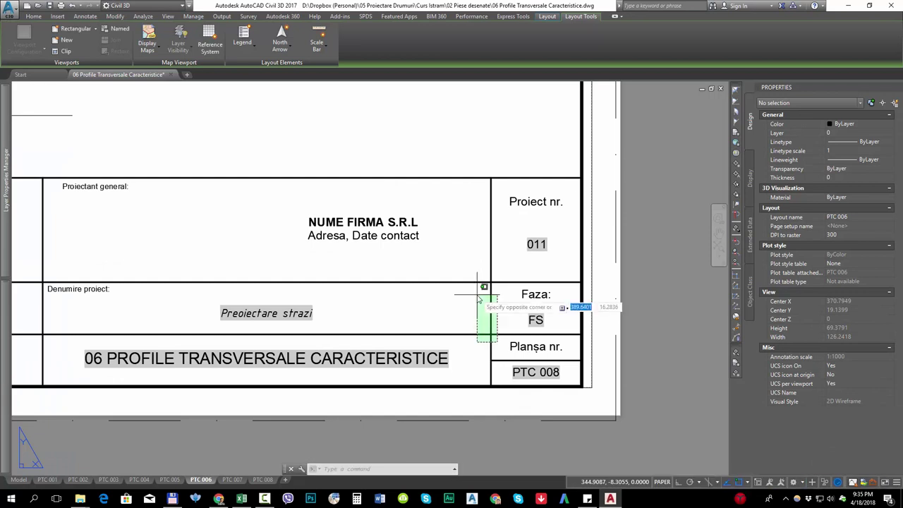
{"action": "key", "text": "Escape"}
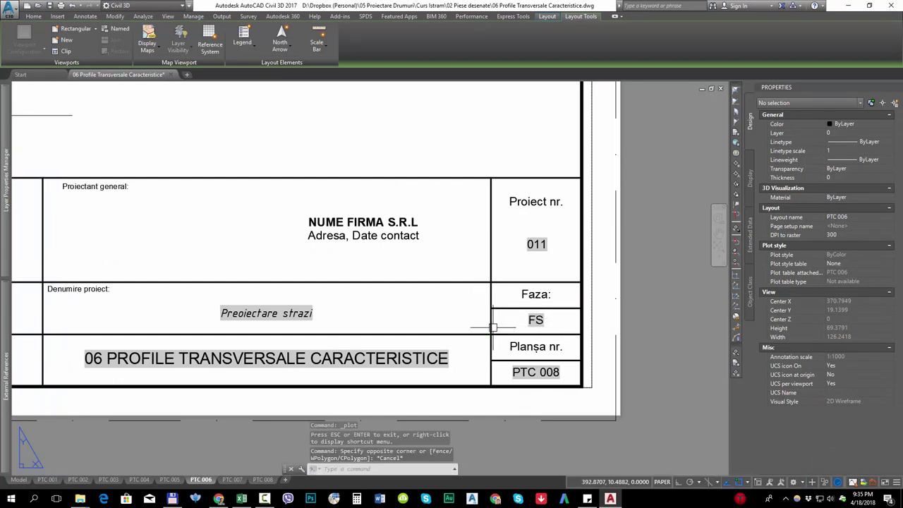
{"action": "left_click", "coordinate": [220, 16]}
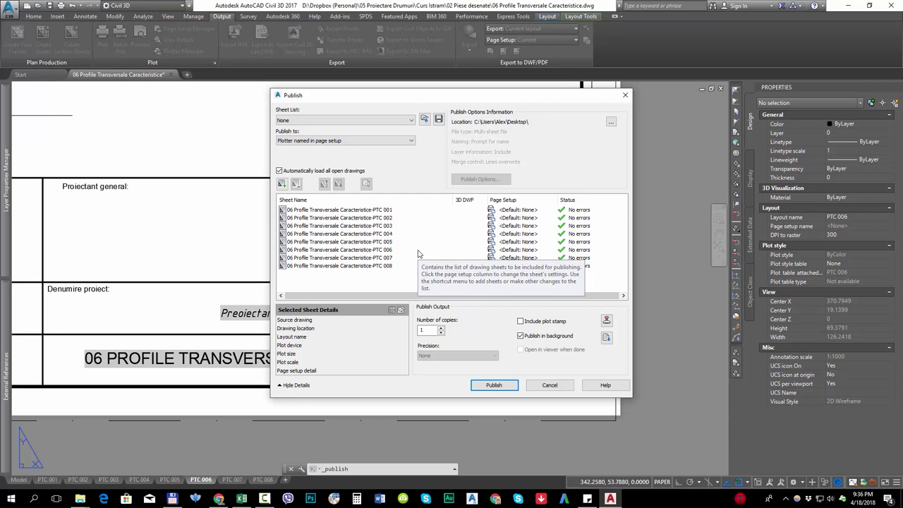
- Cancel Publish without saving the sheet list, then zoom out to frame the whole PTC 006 sheet
{"action": "left_click", "coordinate": [550, 385]}
{"action": "left_click", "coordinate": [501, 250]}
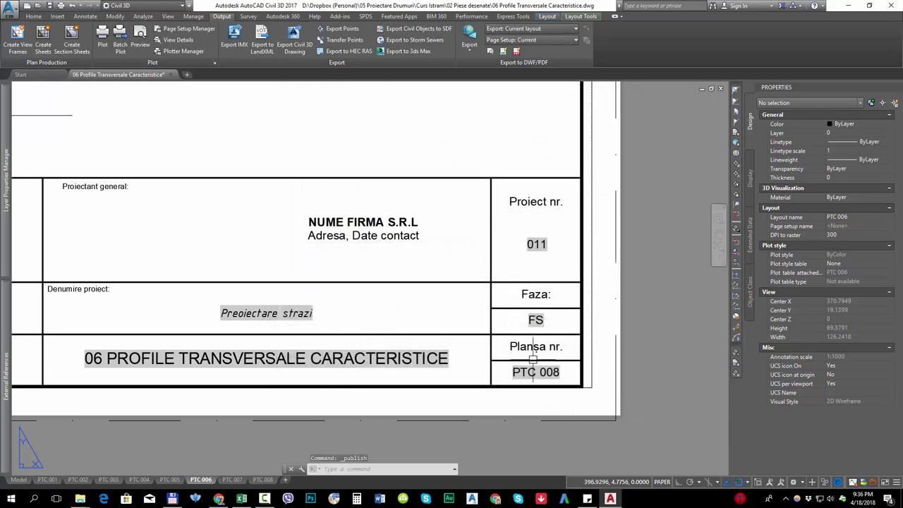
{"action": "scroll", "coordinate": [453, 288], "scroll_direction": "down", "scroll_amount": 3}
{"action": "scroll", "coordinate": [452, 288], "scroll_direction": "down", "scroll_amount": 2}
{"action": "middle_click_drag", "start_coordinate": [452, 288], "coordinate": [533, 356]}
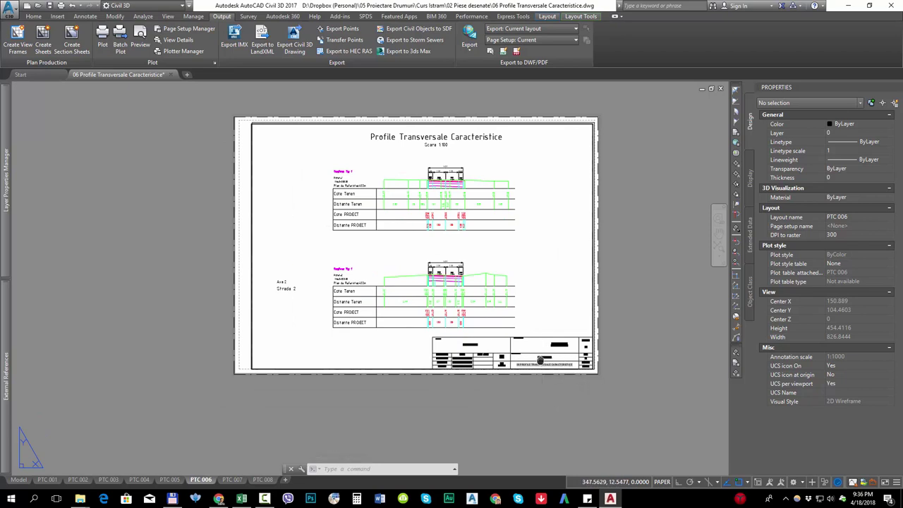
{"action": "middle_click_drag", "start_coordinate": [541, 364], "coordinate": [544, 387]}
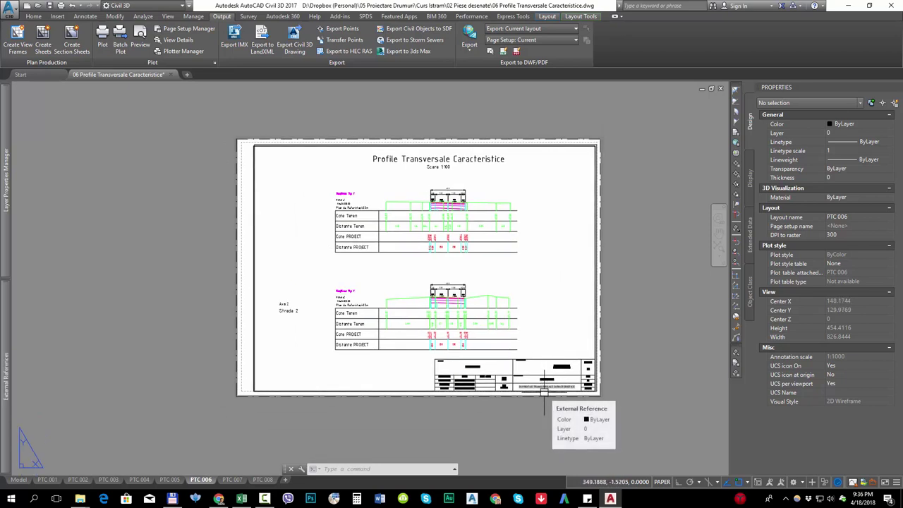